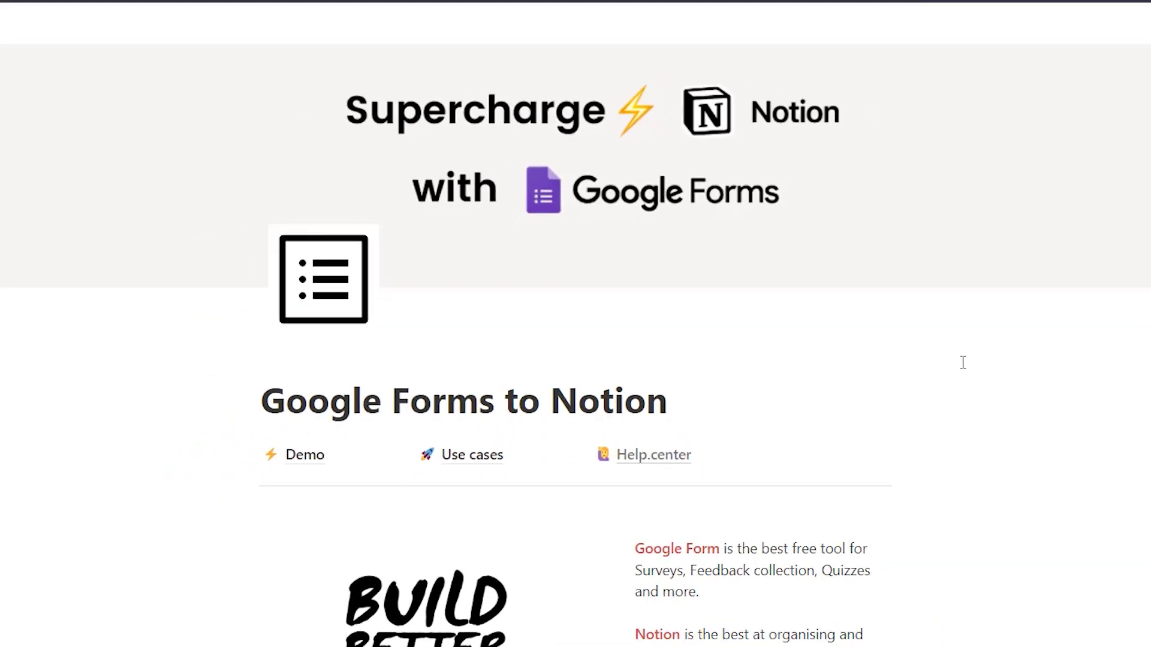
Scroll the Form to Notion homepage and highlight its description of what the tool does
{"action": "scroll", "coordinate": [630, 230], "scroll_direction": "down", "scroll_amount": 2}
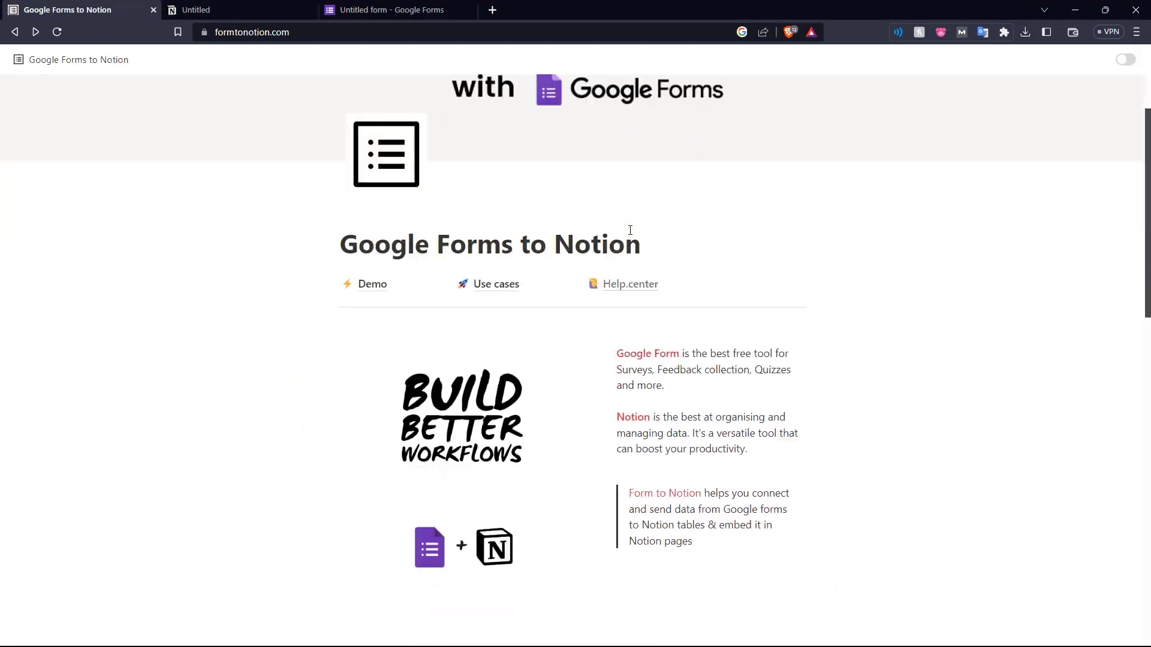
{"action": "scroll", "coordinate": [630, 230], "scroll_direction": "down", "scroll_amount": 3}
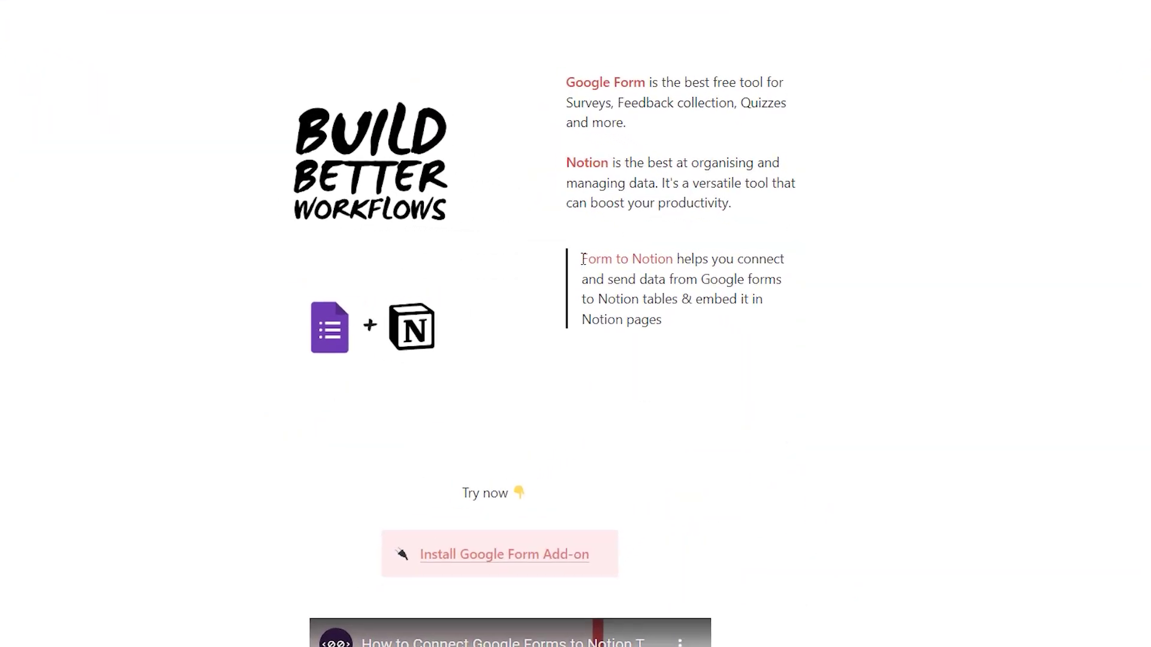
{"action": "left_click_drag", "start_coordinate": [628, 329], "coordinate": [677, 360]}
{"action": "left_click_drag", "start_coordinate": [535, 327], "coordinate": [574, 363]}
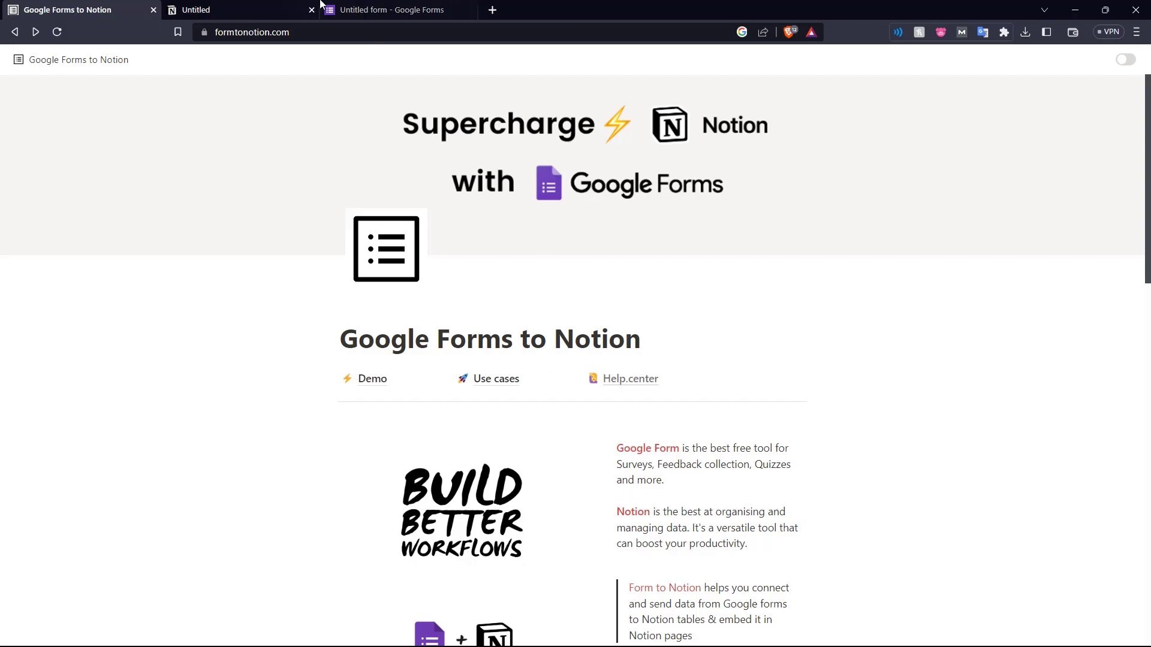
Title the Notion page 'Contact Form' and turn it into a table with a new database
{"action": "left_click", "coordinate": [277, 5]}
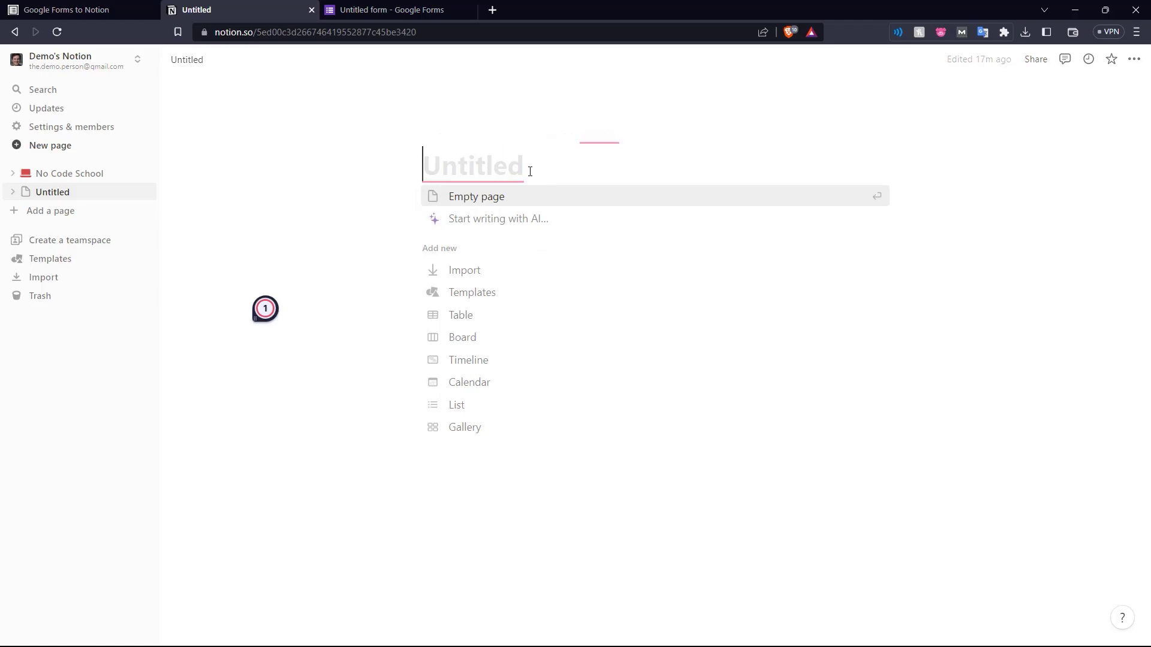
{"action": "type", "text": "Contact Form"}
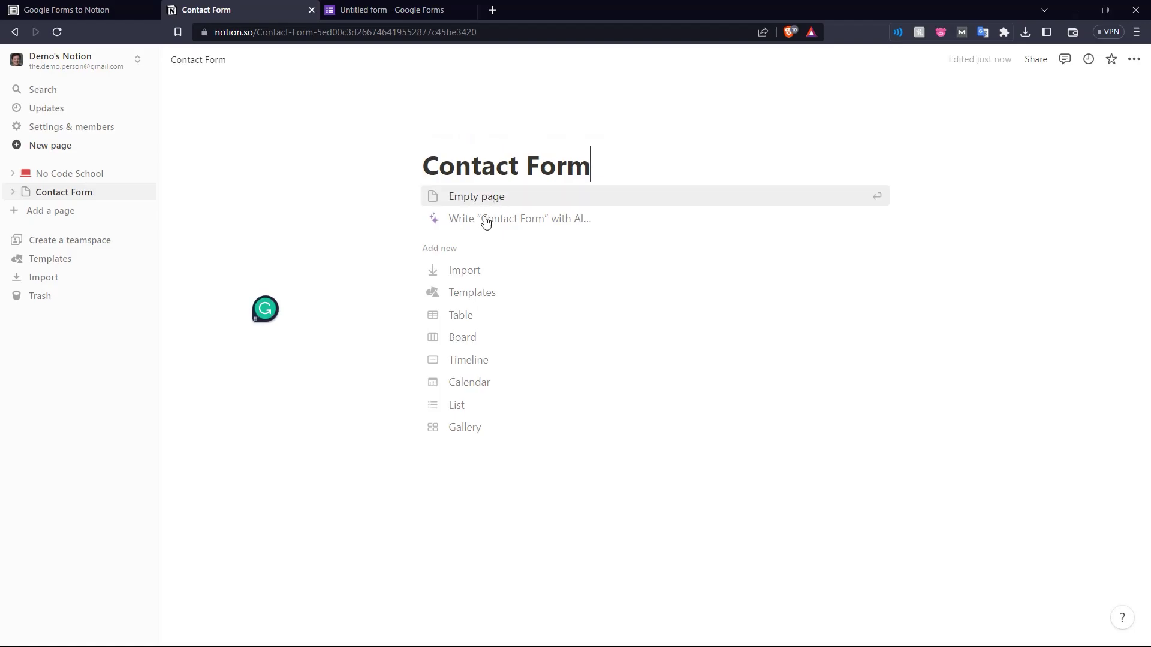
{"action": "left_click", "coordinate": [484, 322]}
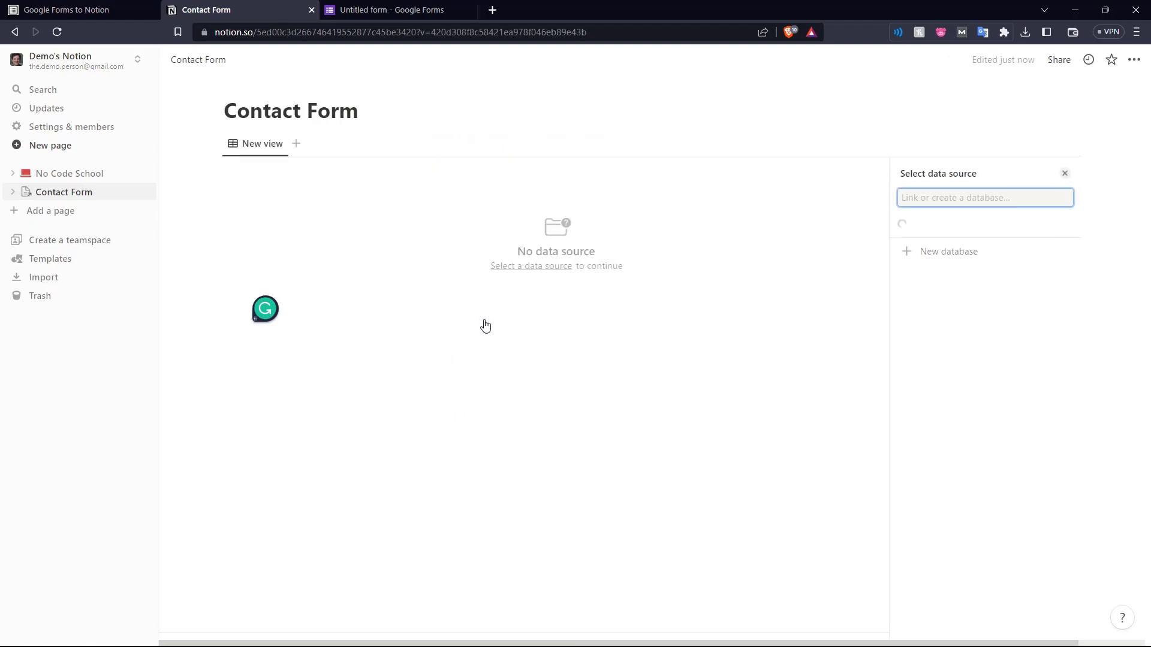
{"action": "left_click", "coordinate": [930, 252]}
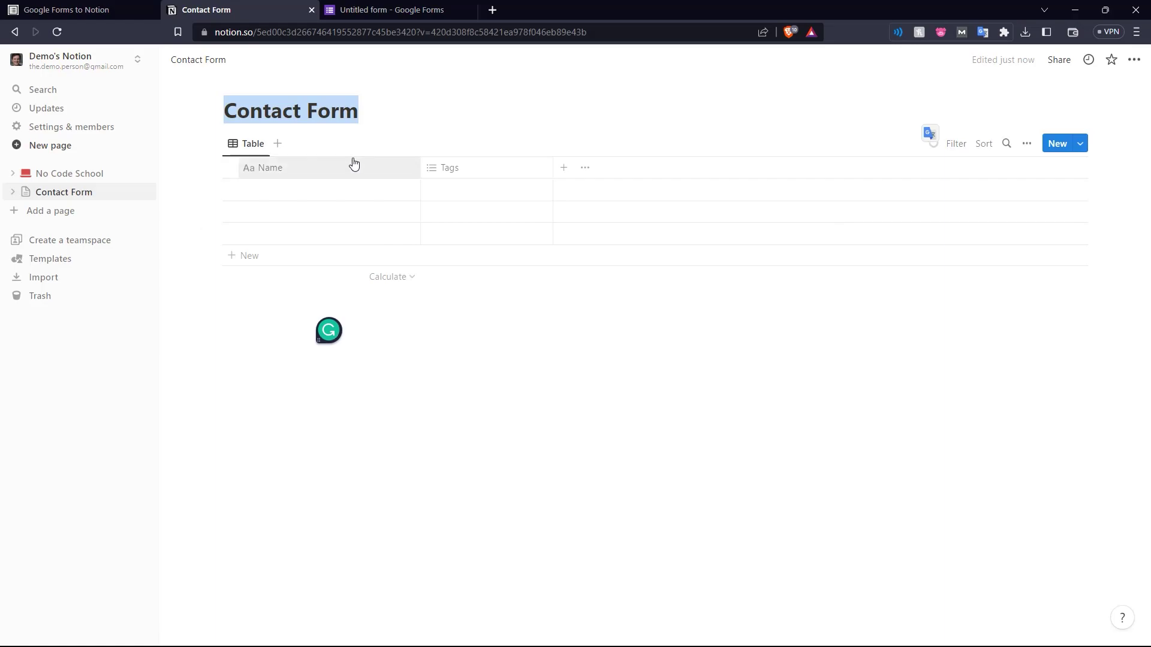
Rename the table's Tags column to Email
{"action": "left_click", "coordinate": [316, 166]}
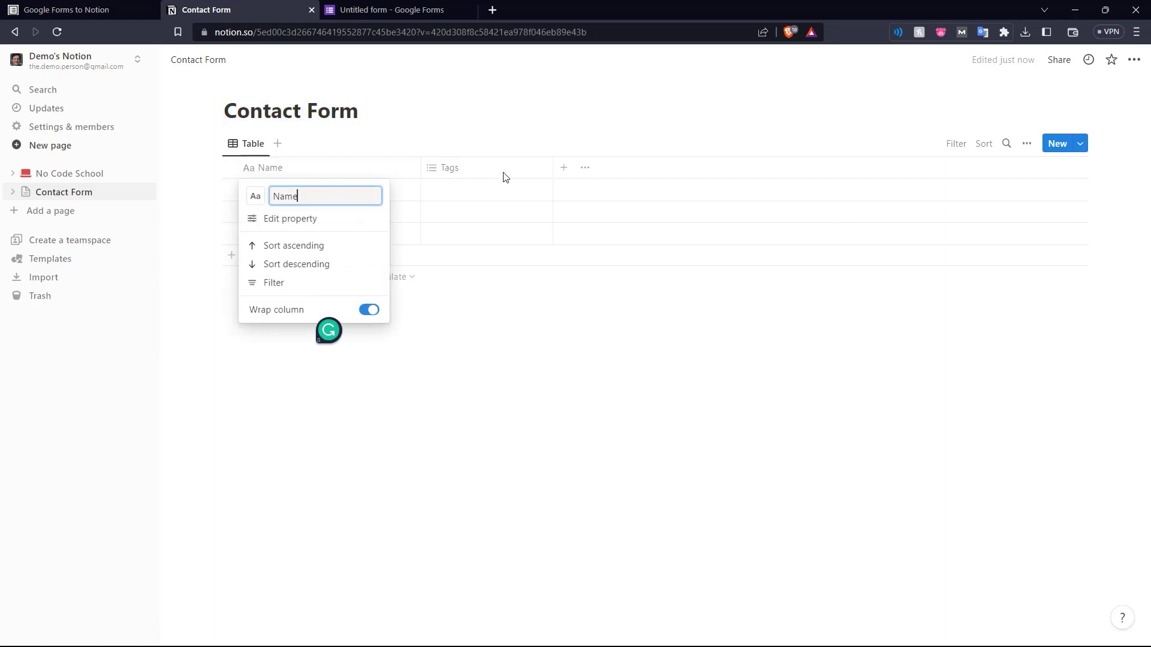
{"action": "left_click", "coordinate": [472, 173]}
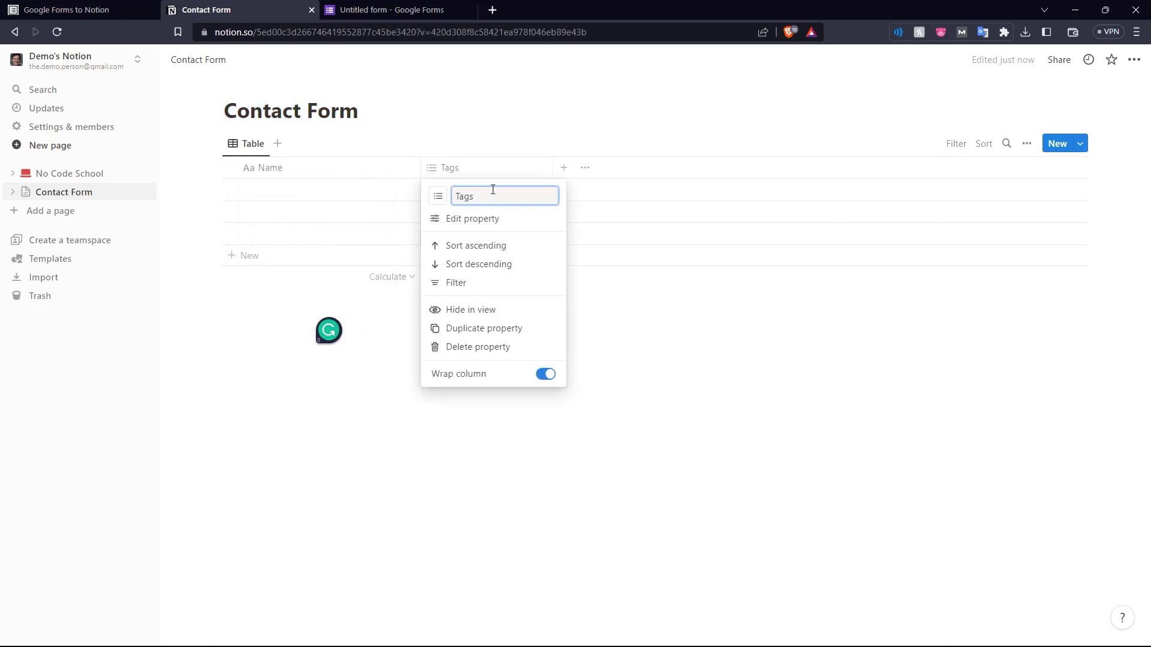
{"action": "key", "text": "BackSpace"}
{"action": "key", "text": "BackSpace"}
{"action": "key", "text": "BackSpace"}
{"action": "key", "text": "BackSpace"}
{"action": "type", "text": "E"}
{"action": "key", "text": "Return"}
Add a Message column to the table and widen it
{"action": "left_click", "coordinate": [562, 168]}
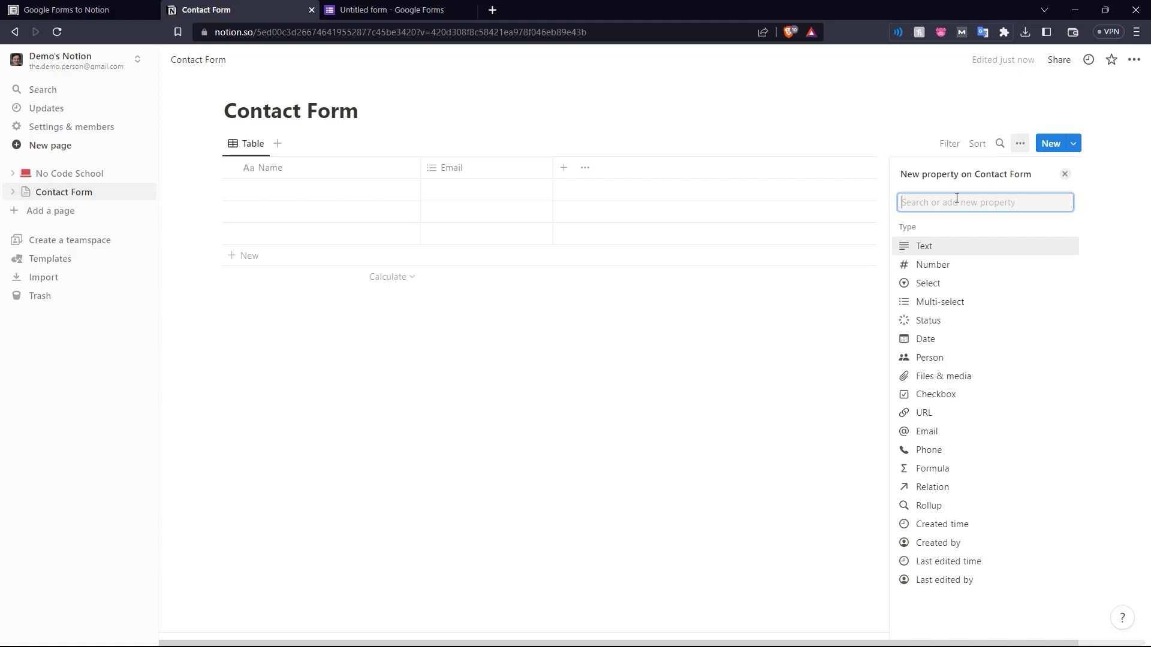
{"action": "type", "text": "Message"}
{"action": "key", "text": "Return"}
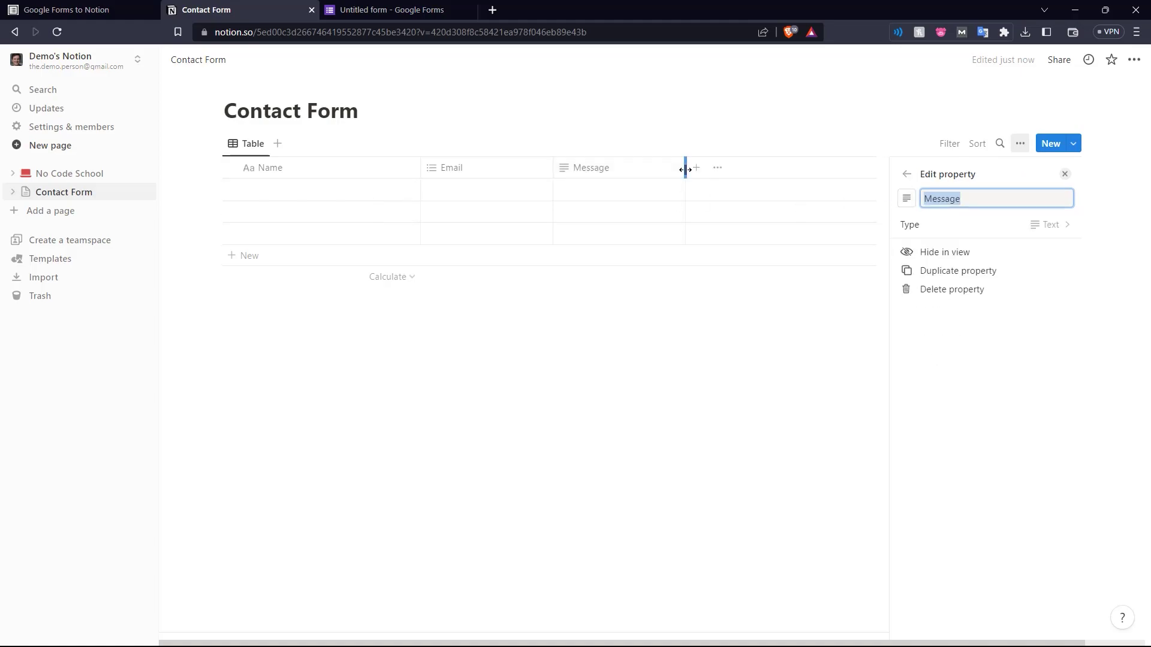
{"action": "left_click_drag", "start_coordinate": [685, 170], "coordinate": [824, 168]}
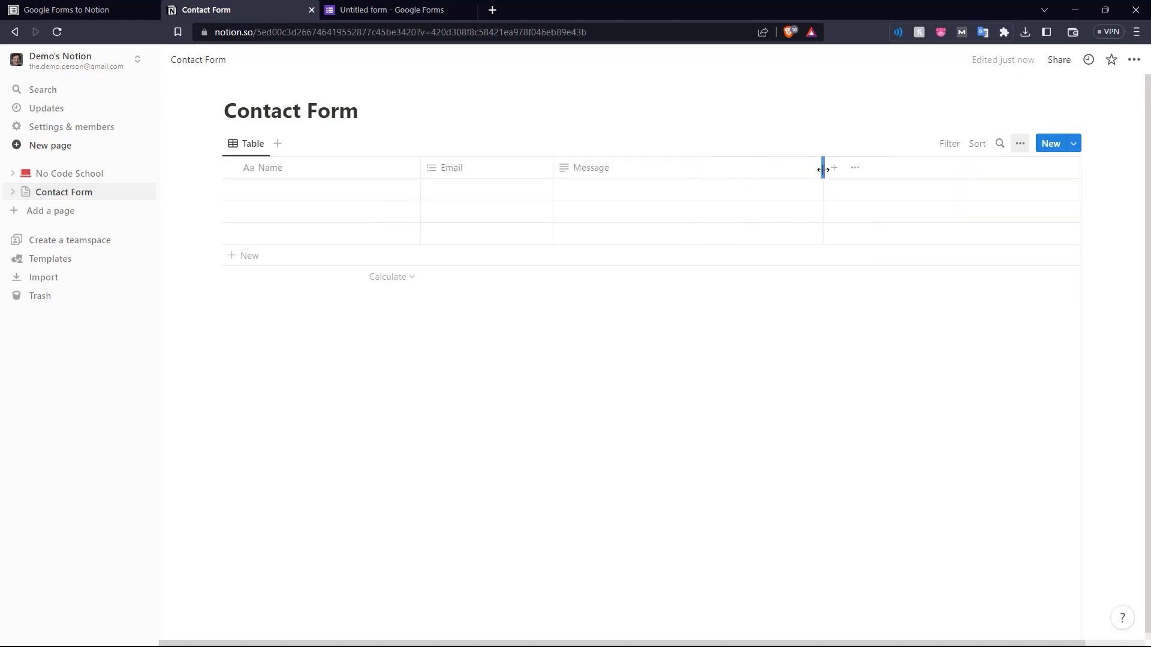
Review the property settings of the Name, Email and Message columns
{"action": "left_click", "coordinate": [346, 175]}
{"action": "left_click", "coordinate": [326, 217]}
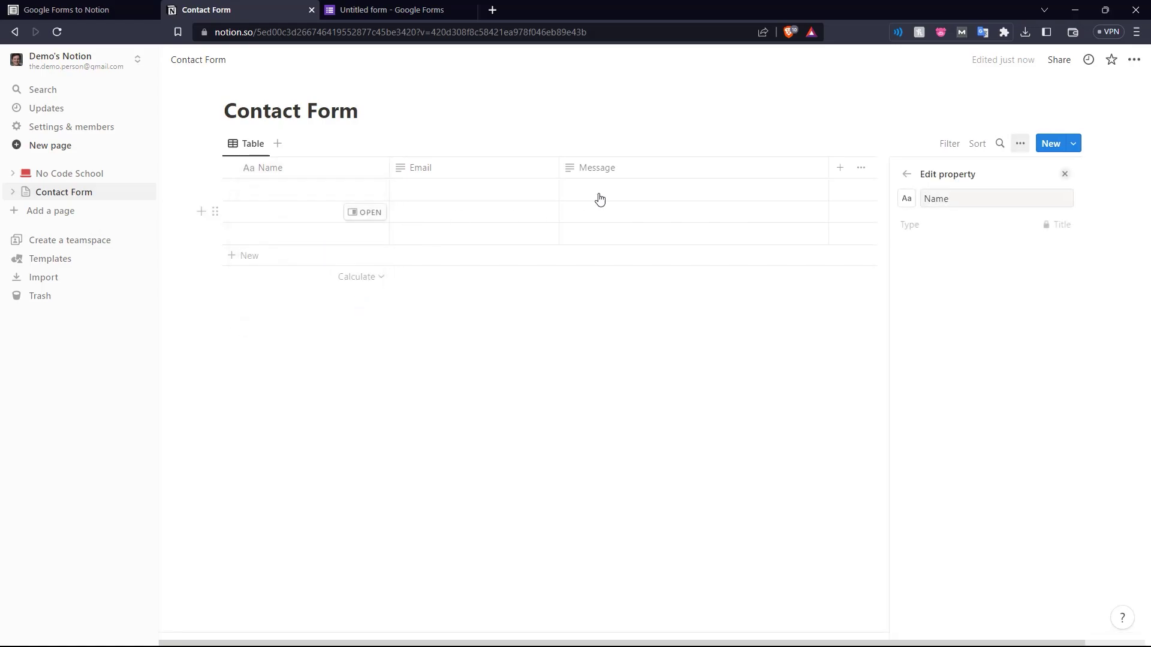
{"action": "left_click", "coordinate": [498, 177]}
{"action": "left_click", "coordinate": [487, 181]}
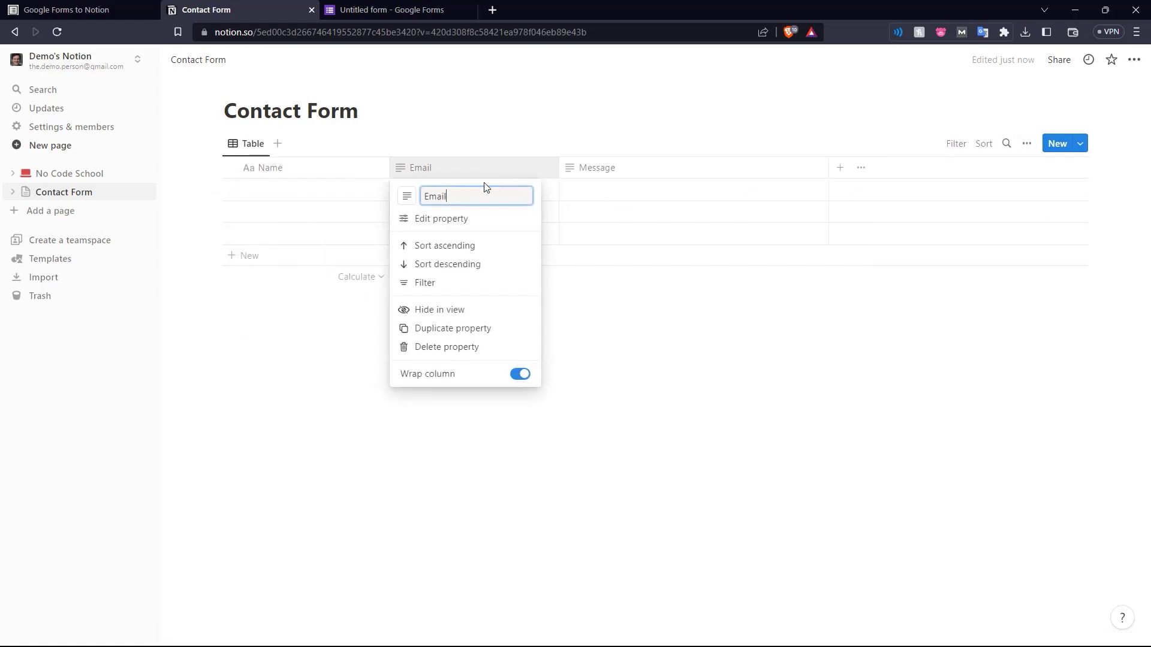
{"action": "left_click", "coordinate": [452, 221]}
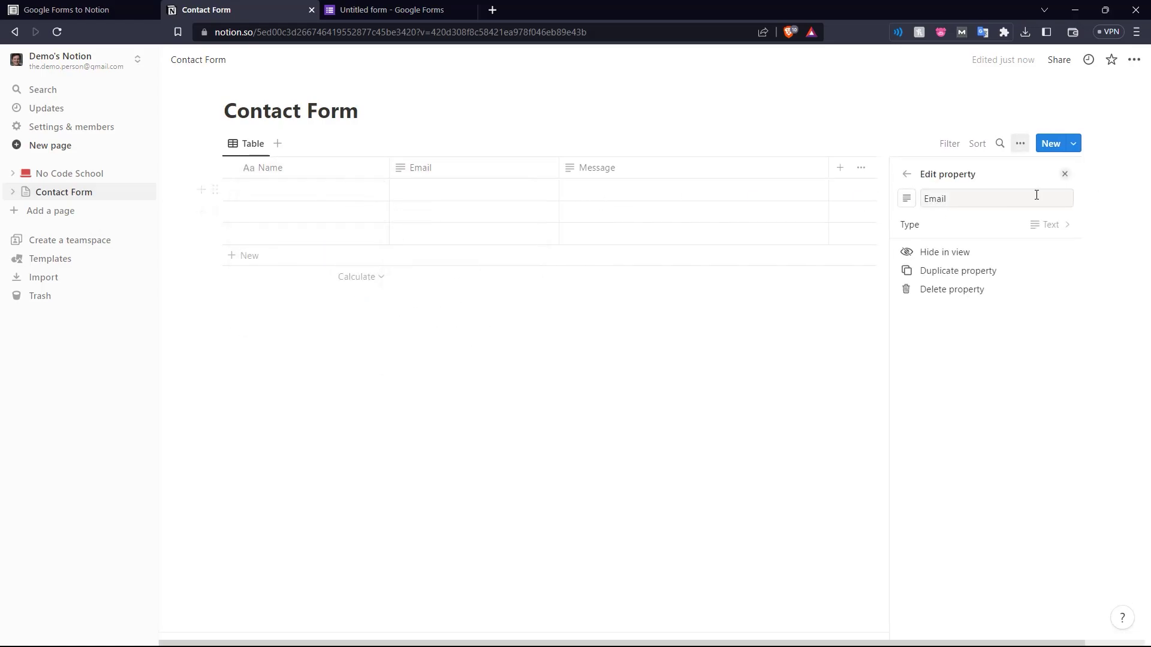
{"action": "left_click", "coordinate": [586, 298]}
{"action": "left_click", "coordinate": [602, 180]}
{"action": "left_click", "coordinate": [599, 219]}
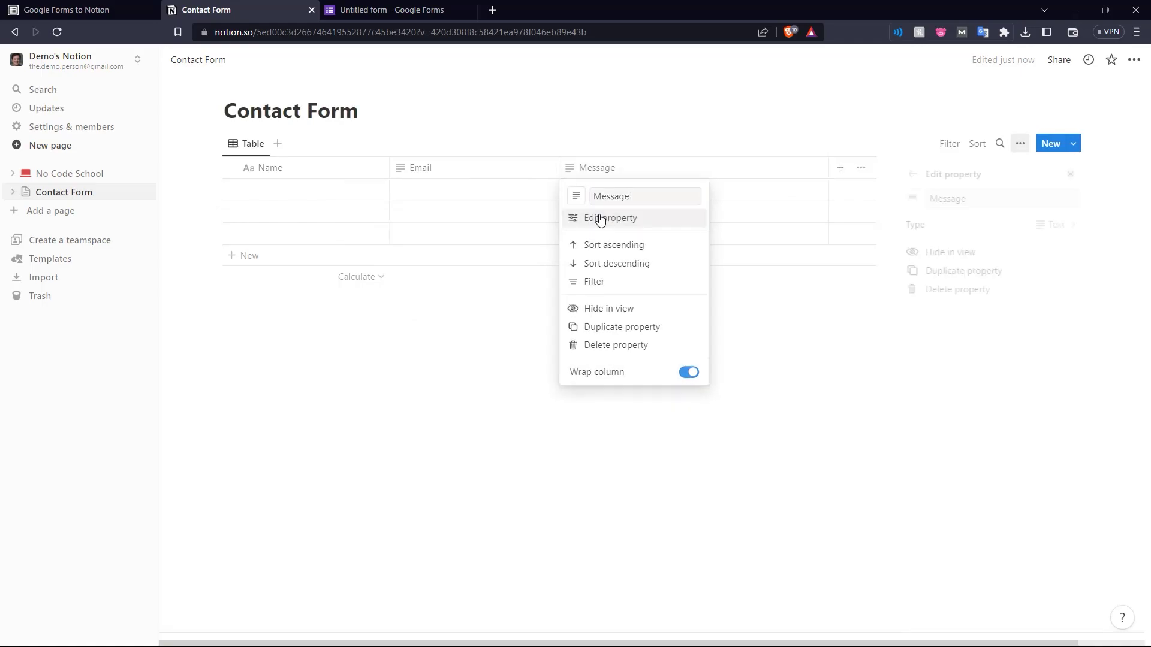
{"action": "left_click", "coordinate": [645, 313]}
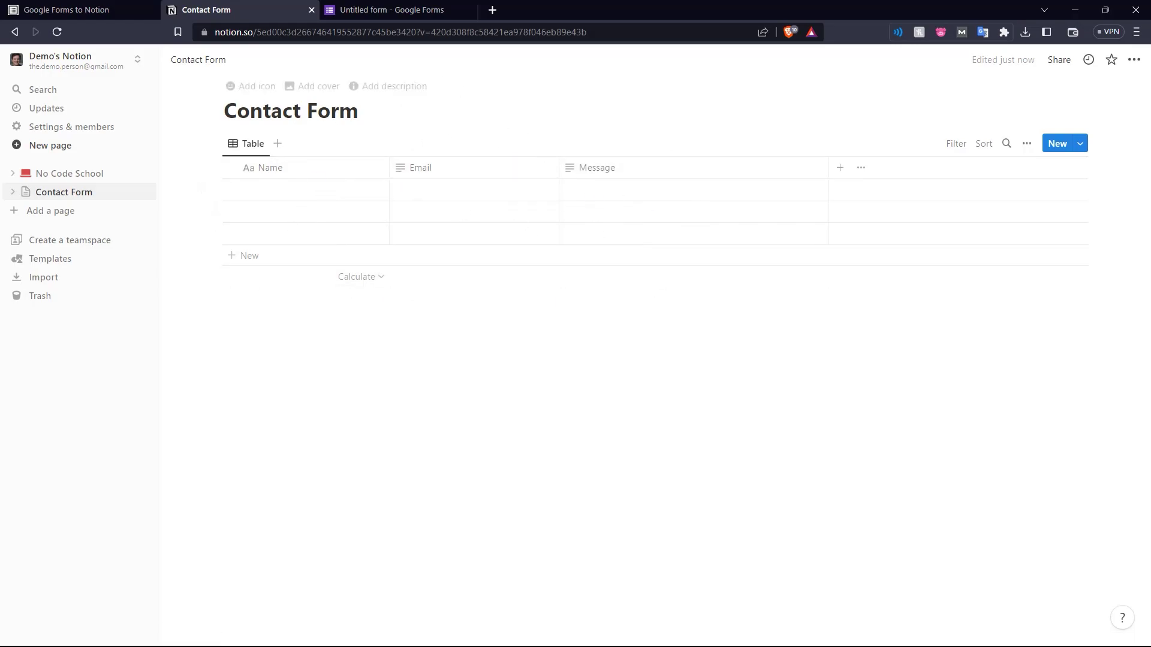
From formtonotion.com, open the marketplace listing and install the Form to Notion Google Forms add-on
{"action": "left_click", "coordinate": [84, 10]}
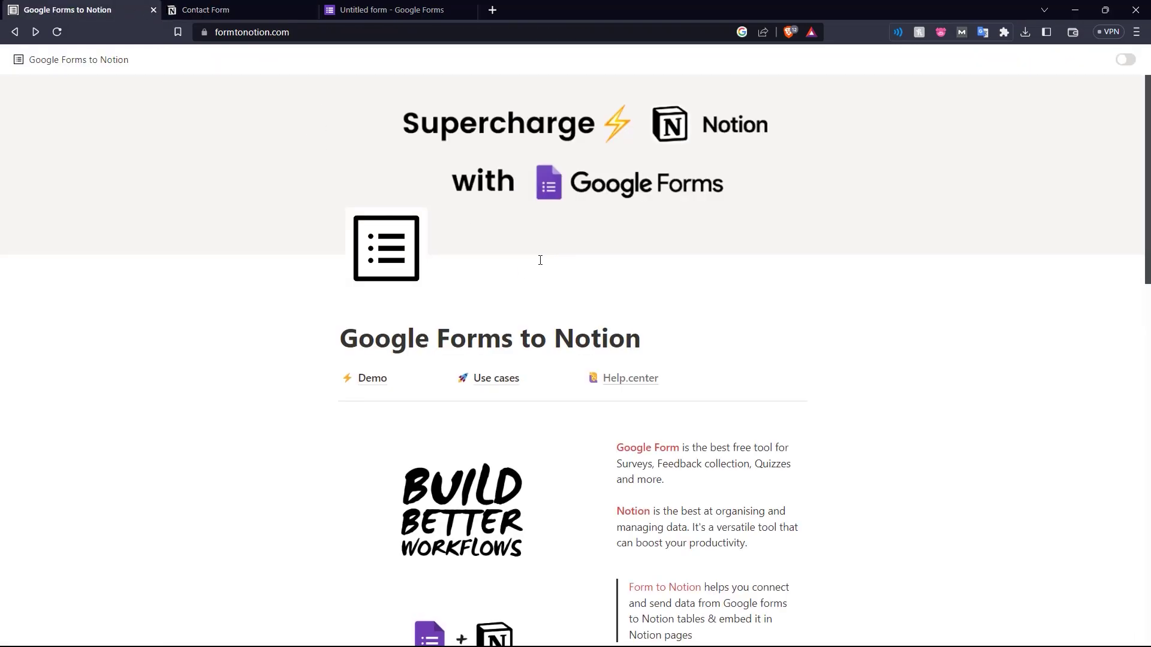
{"action": "scroll", "coordinate": [543, 259], "scroll_direction": "down", "scroll_amount": 7}
{"action": "scroll", "coordinate": [569, 281], "scroll_direction": "down", "scroll_amount": 1}
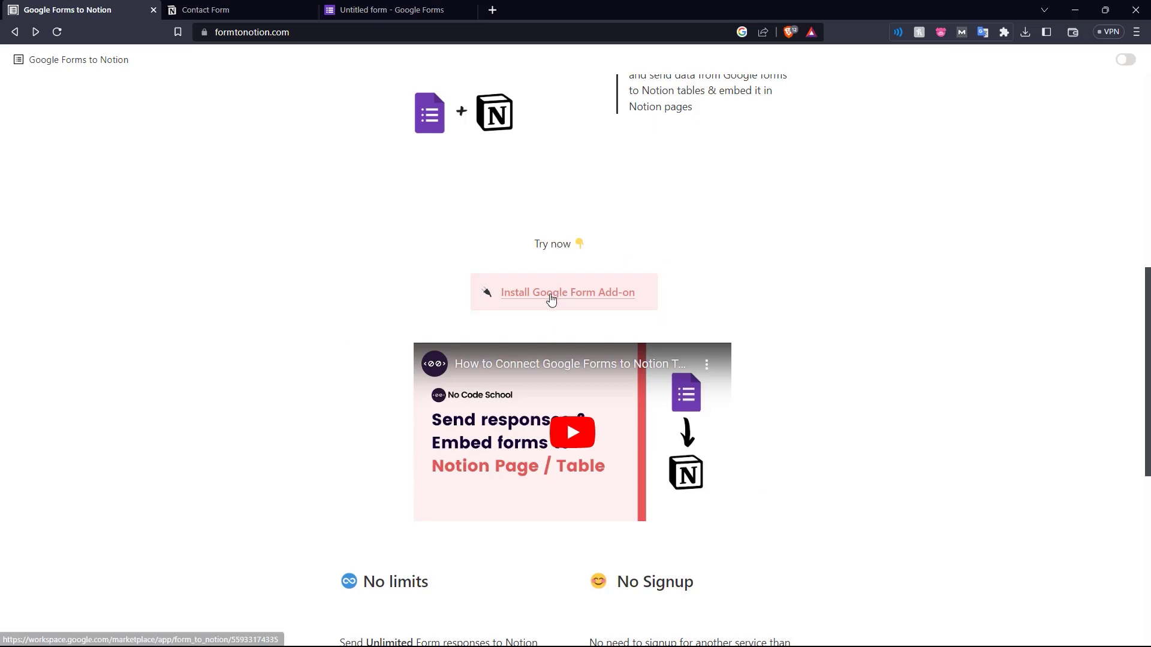
{"action": "left_click", "coordinate": [548, 296]}
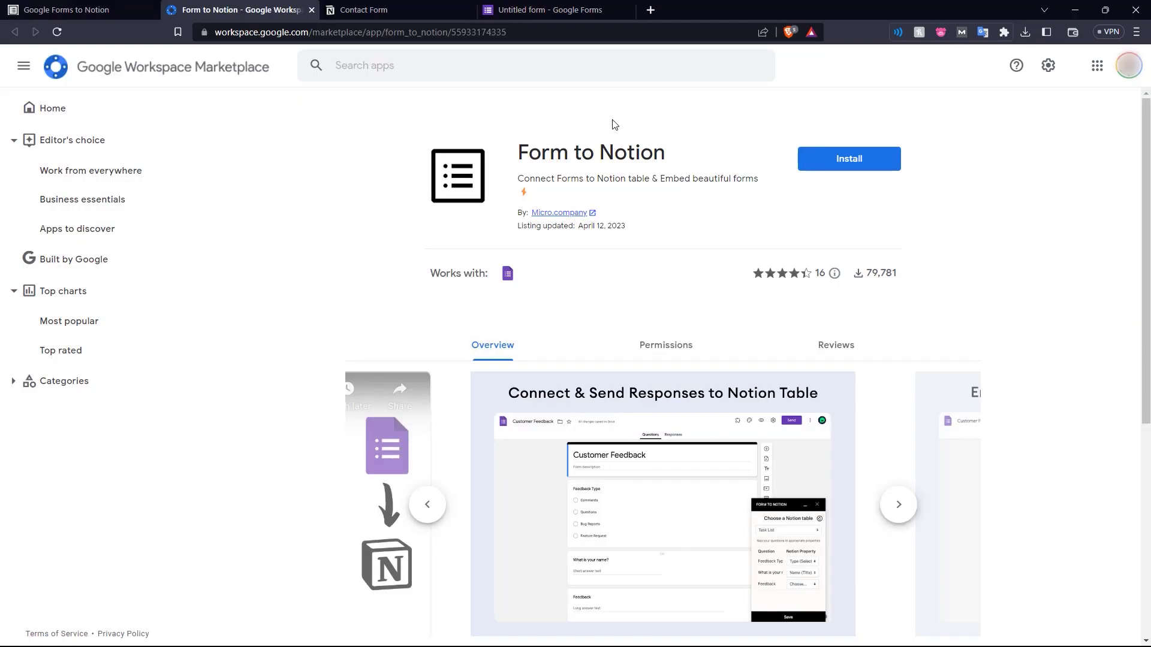
{"action": "left_click", "coordinate": [816, 160]}
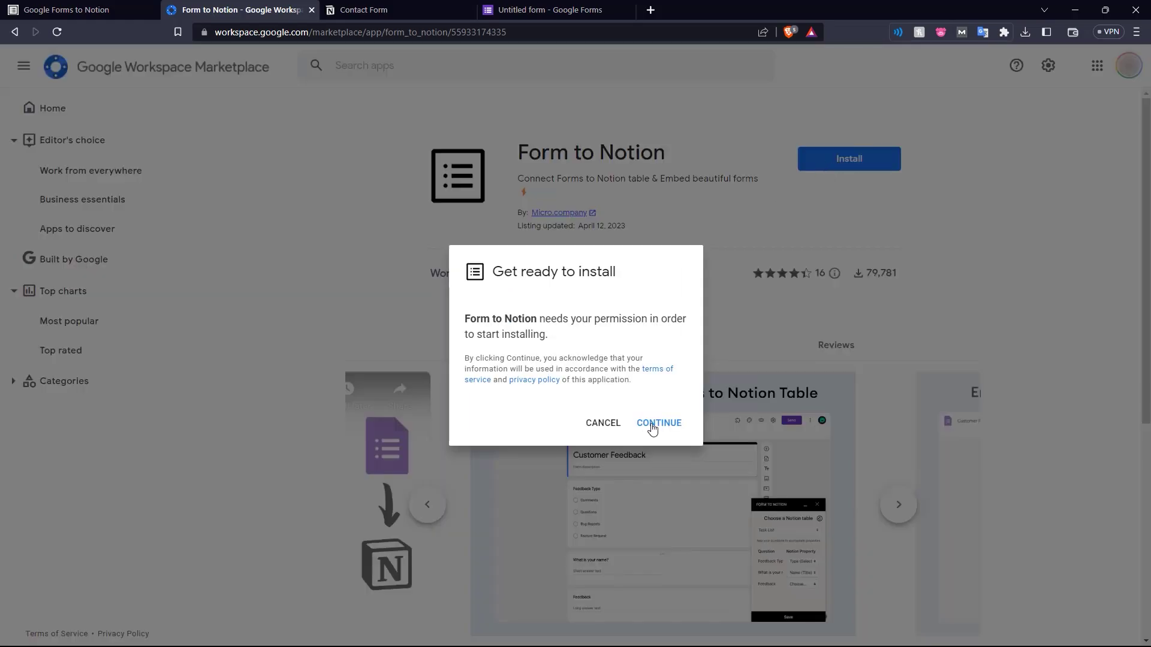
{"action": "left_click", "coordinate": [653, 426]}
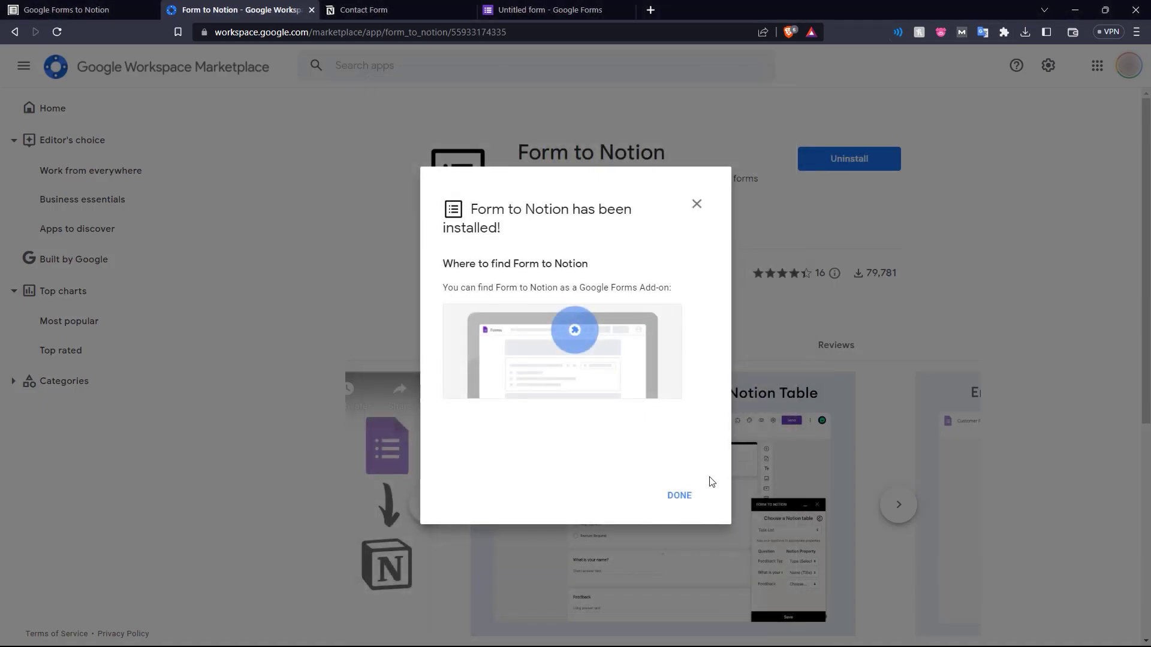
{"action": "left_click", "coordinate": [690, 497]}
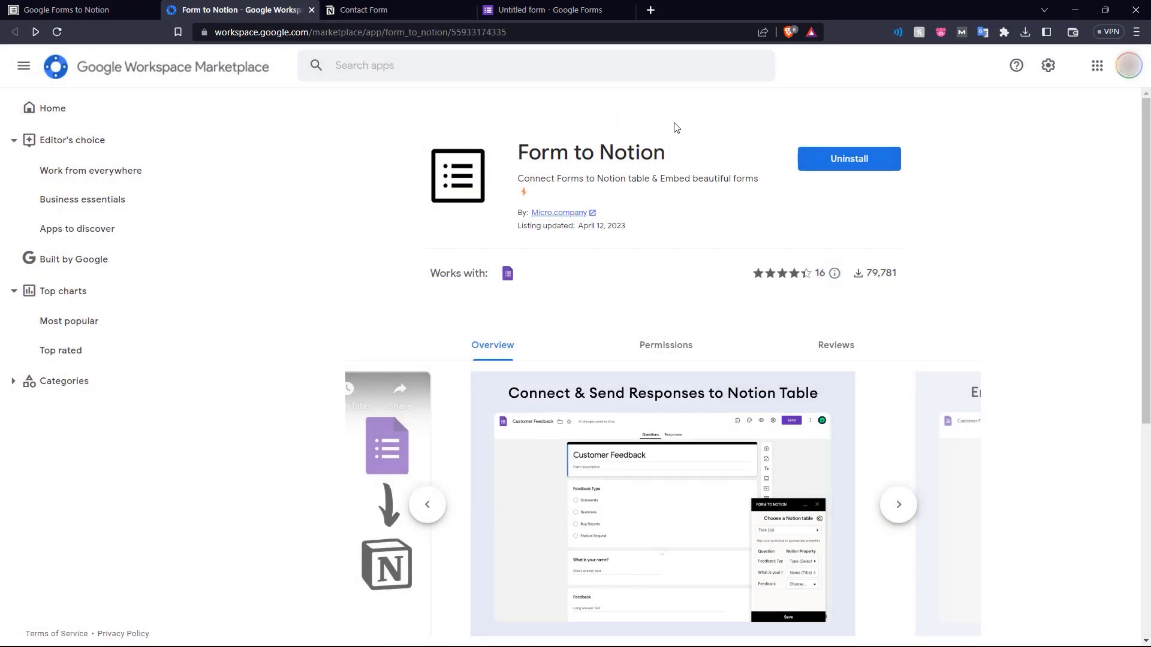
Title the Google form 'Contact Form' and compare it with the Notion table
{"action": "left_click", "coordinate": [561, 5]}
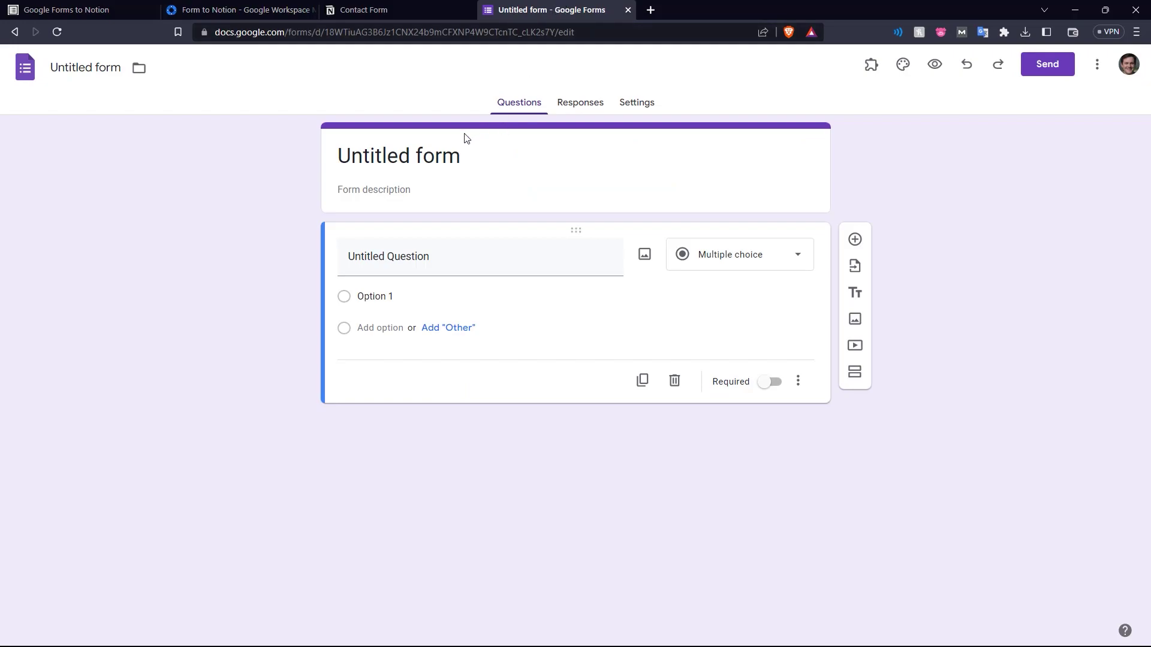
{"action": "left_click", "coordinate": [448, 157]}
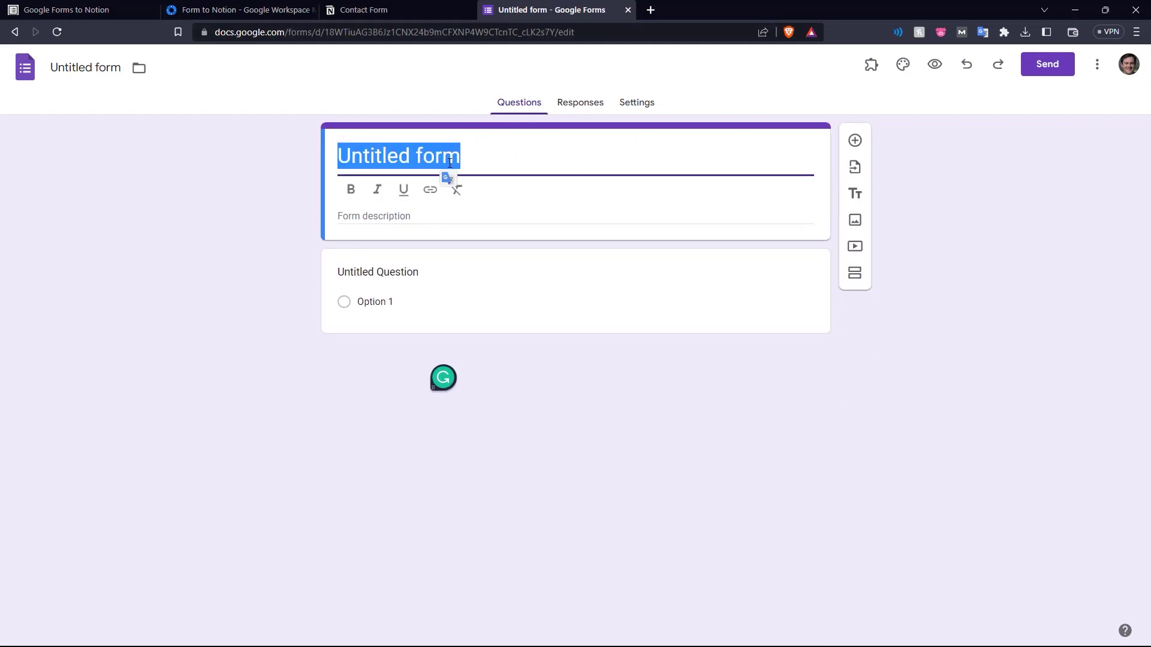
{"action": "type", "text": "Contact "}
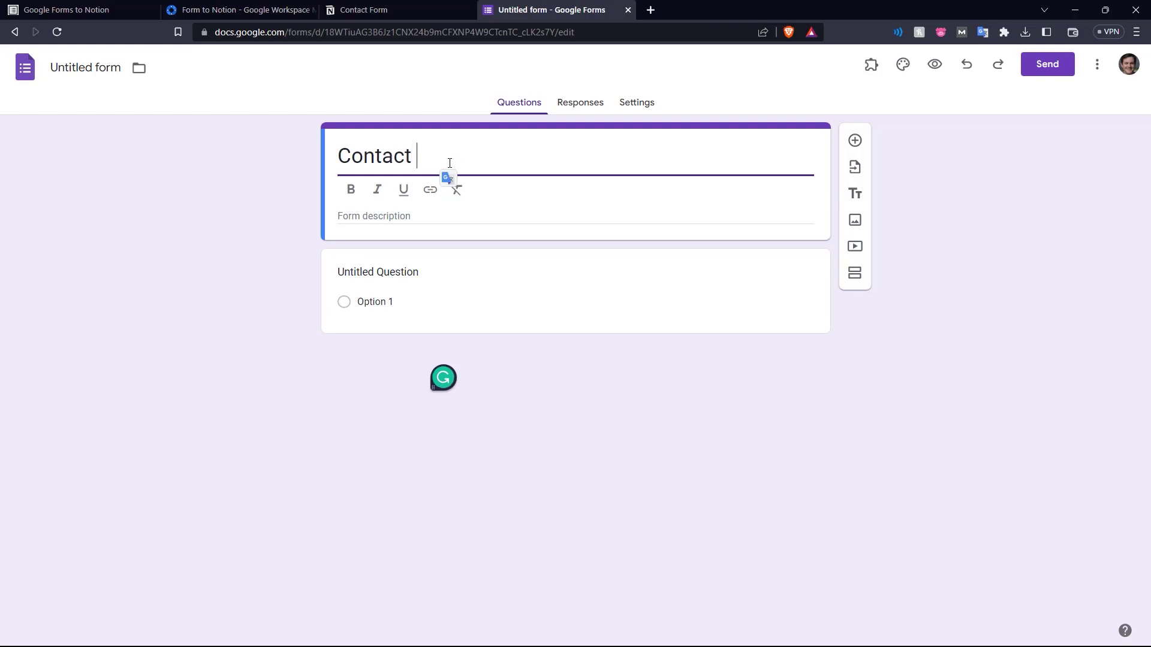
{"action": "type", "text": "Form"}
{"action": "left_click", "coordinate": [385, 256]}
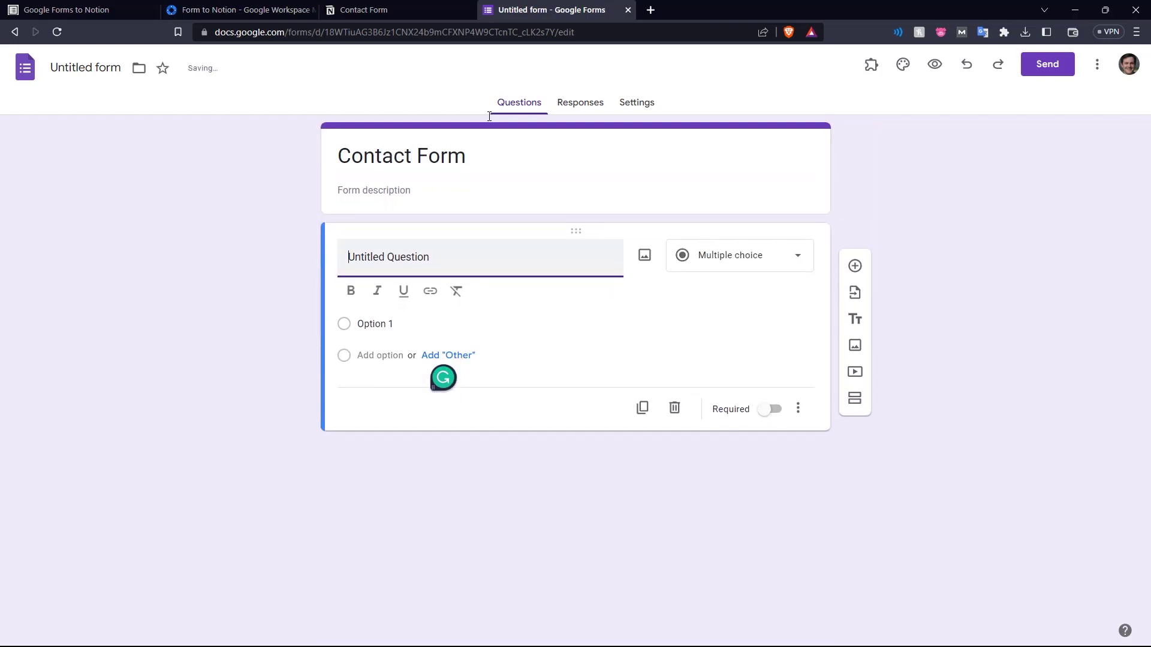
{"action": "left_click", "coordinate": [251, 253]}
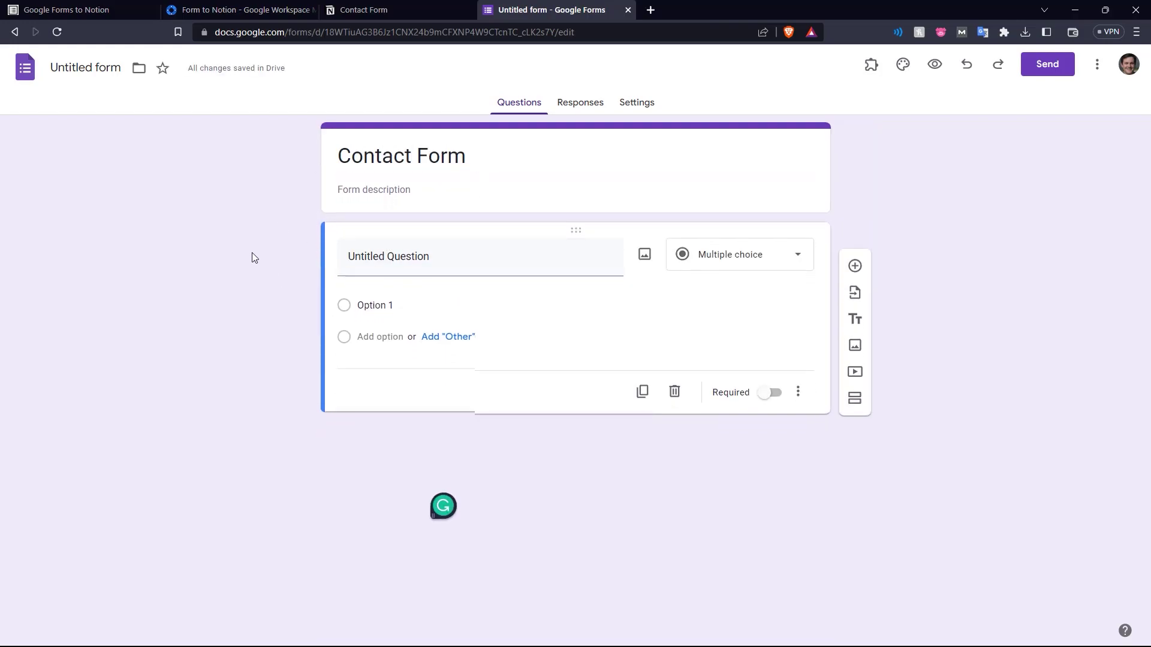
{"action": "left_click", "coordinate": [411, 7]}
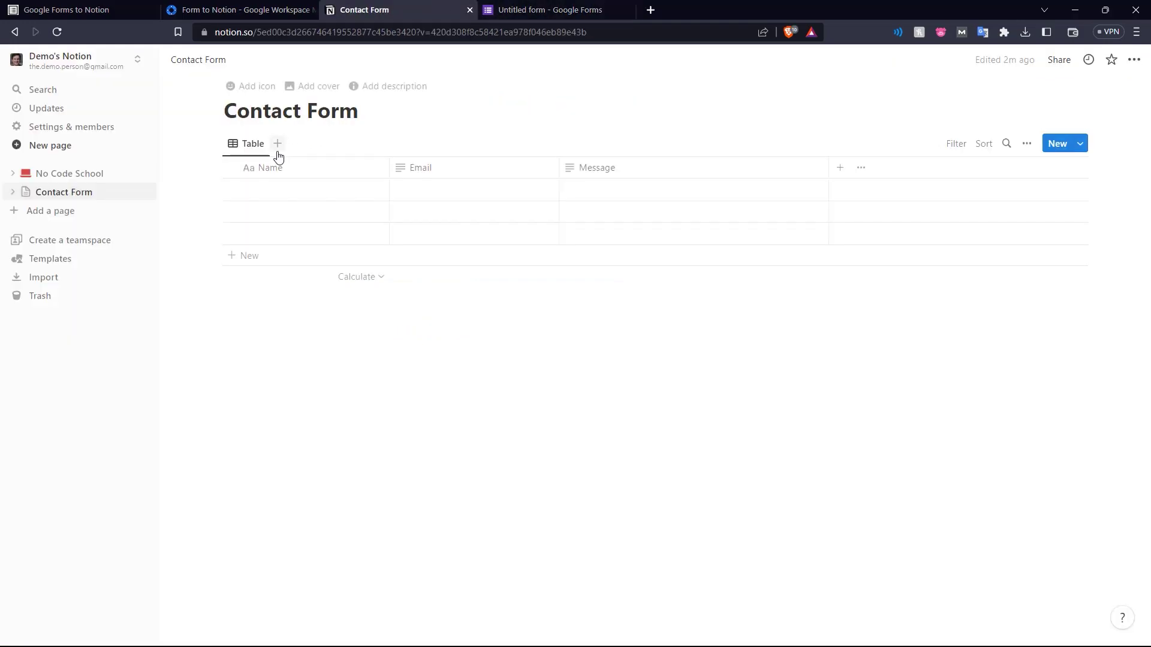
{"action": "left_click", "coordinate": [528, 7]}
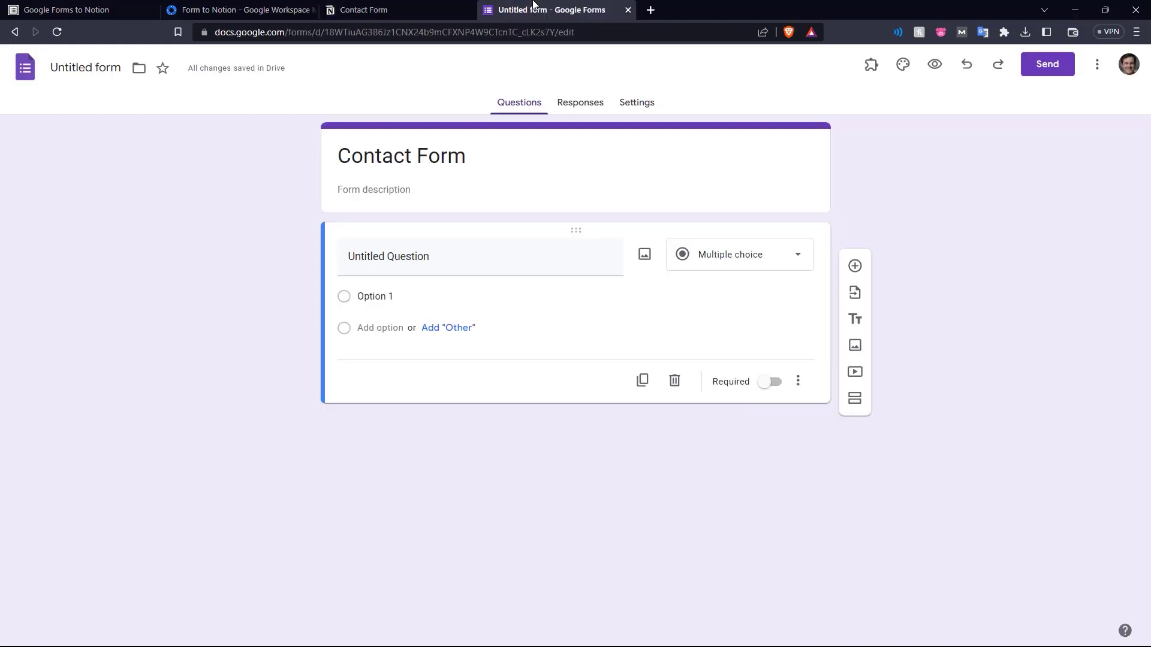
Name the first question 'Name' and make it a short-answer question
{"action": "left_click", "coordinate": [398, 254]}
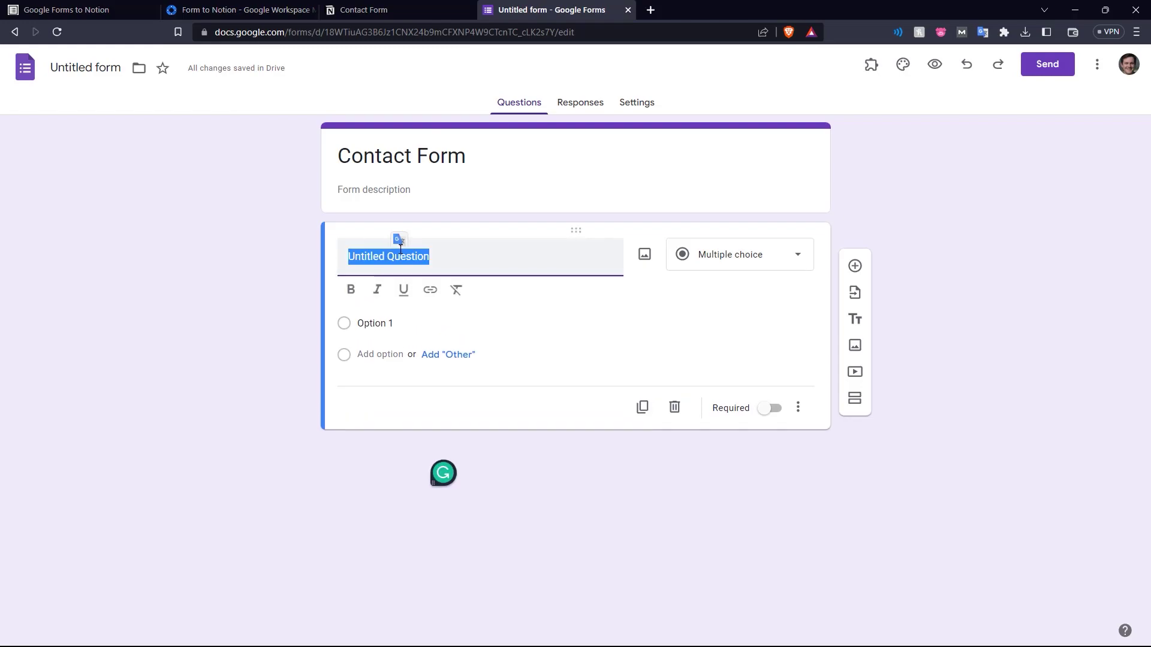
{"action": "type", "text": "Name"}
{"action": "key", "text": "Return"}
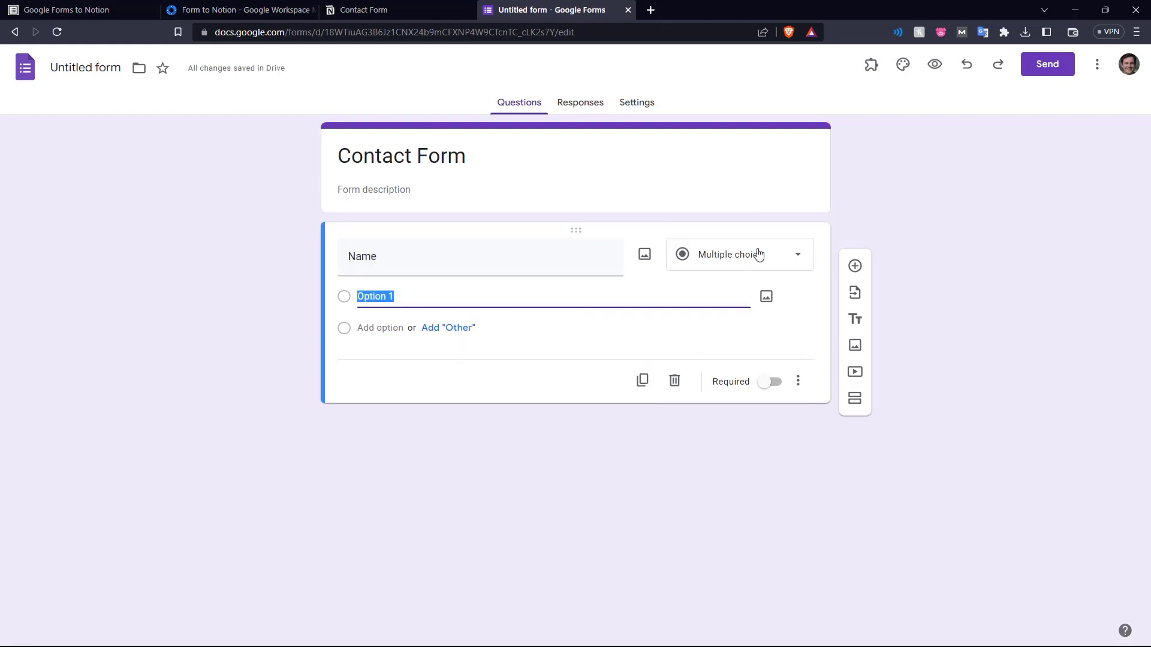
{"action": "left_click", "coordinate": [757, 252]}
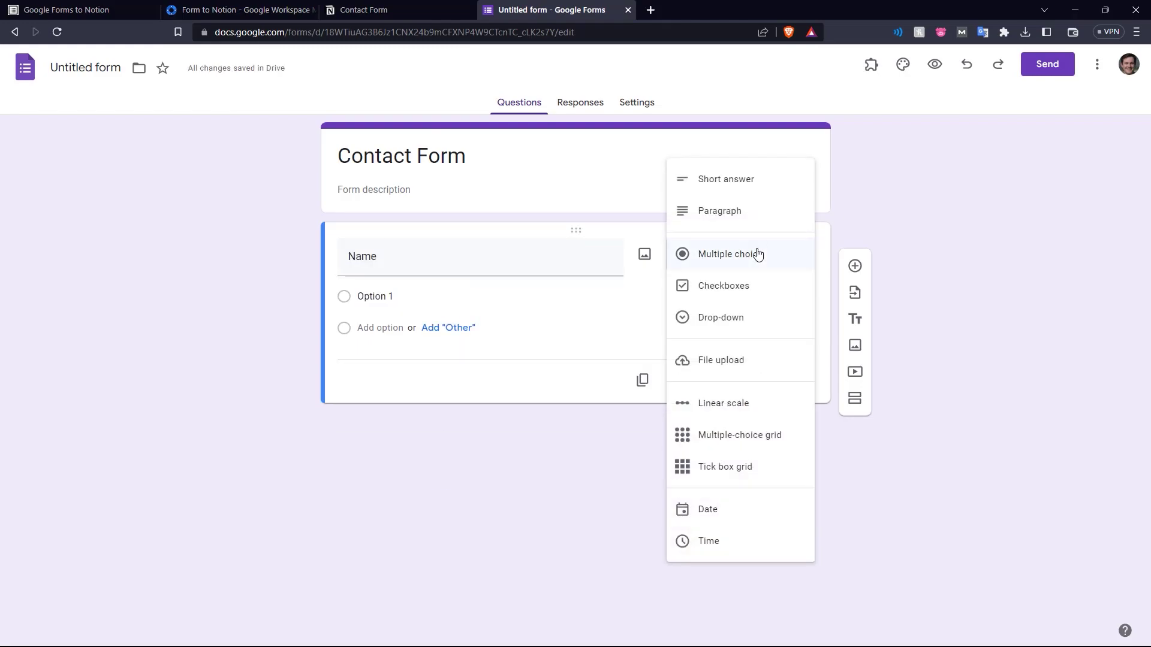
{"action": "left_click", "coordinate": [754, 191]}
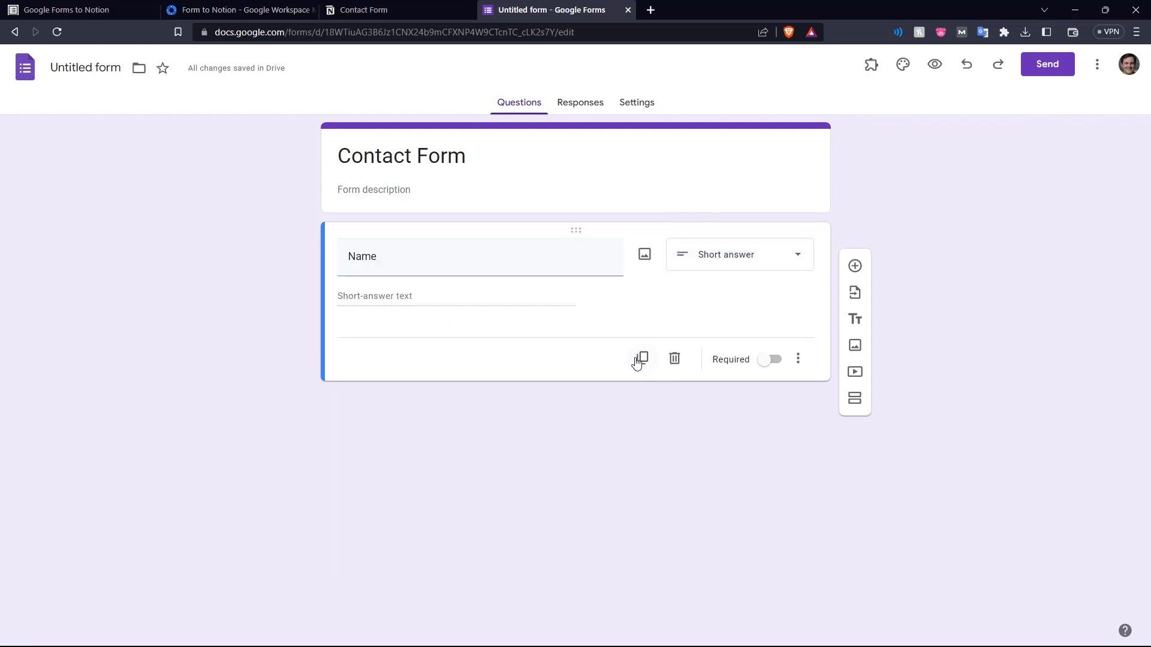
Duplicate the Name question and rename the copy 'Email'
{"action": "left_click", "coordinate": [640, 360]}
{"action": "double_click", "coordinate": [412, 366]}
{"action": "type", "text": "E"}
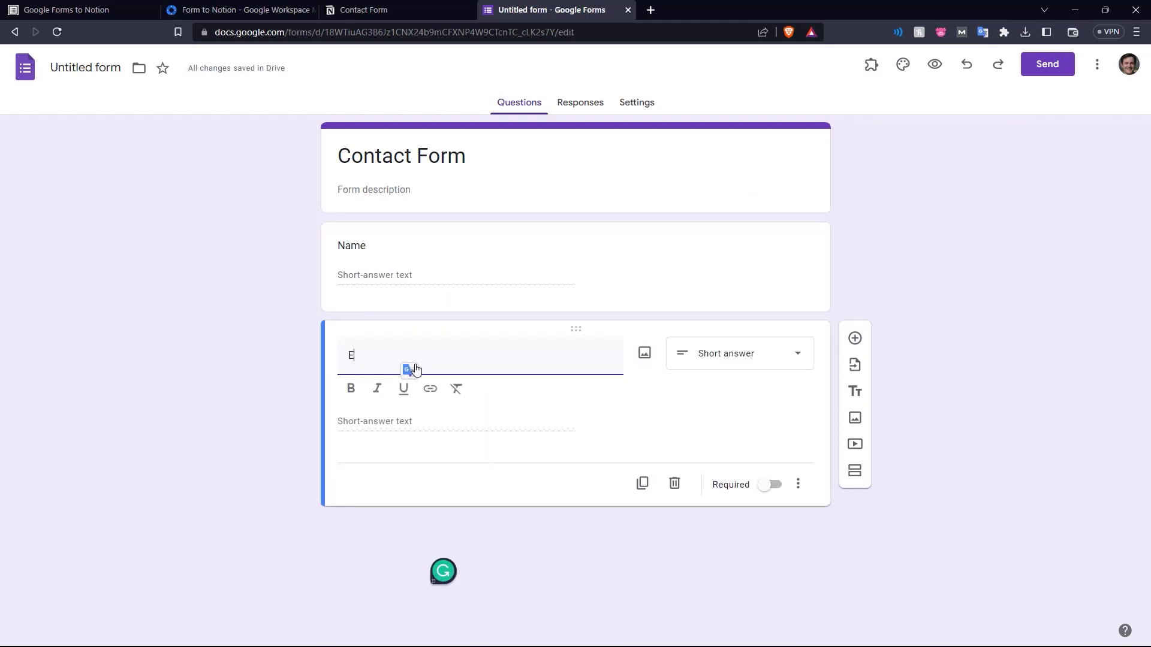
{"action": "type", "text": "mail"}
{"action": "left_click", "coordinate": [749, 255]}
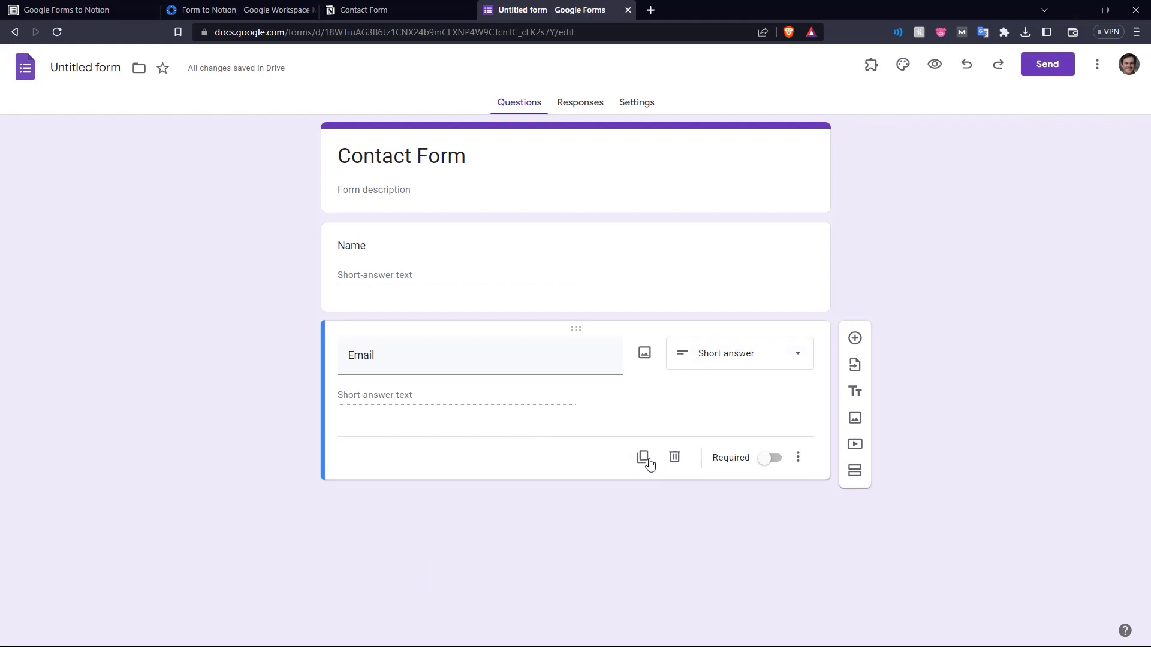
Duplicate the Email question, rename it 'Message' and make it a paragraph question
{"action": "left_click", "coordinate": [647, 460]}
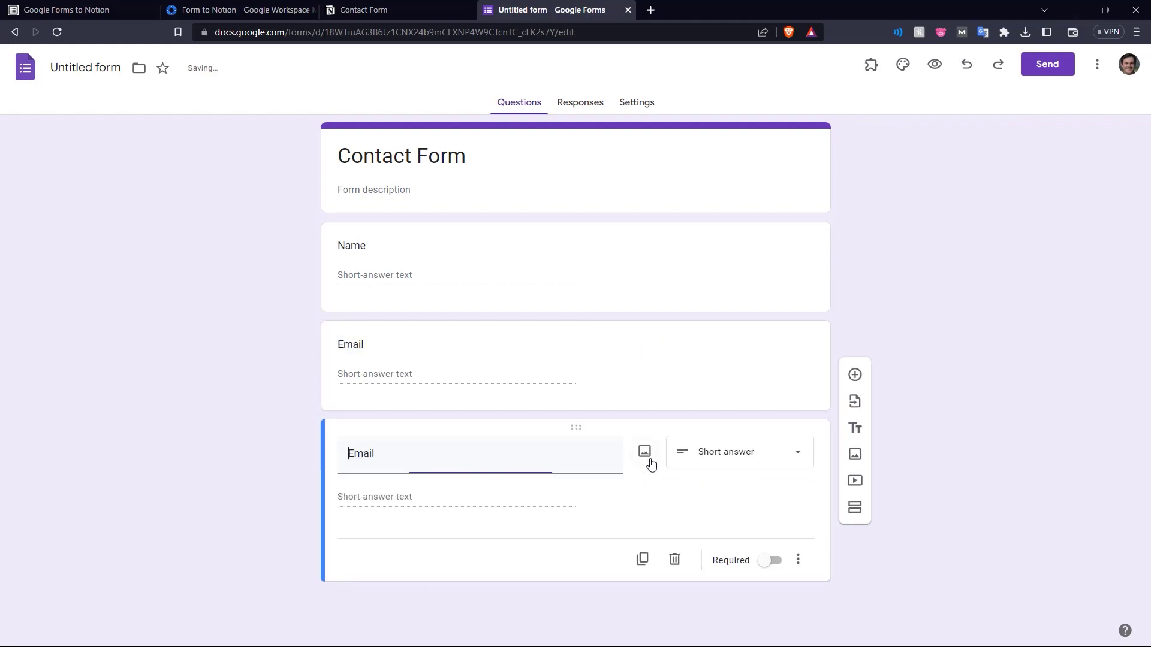
{"action": "double_click", "coordinate": [478, 469]}
{"action": "type", "text": "Message"}
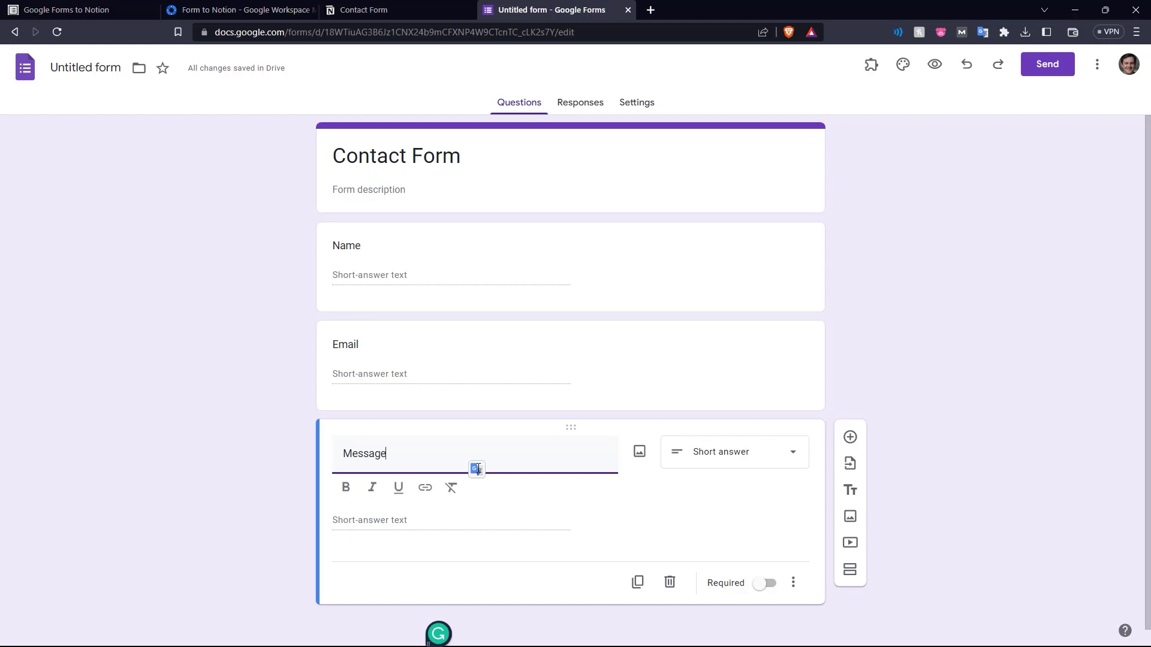
{"action": "left_click", "coordinate": [757, 454]}
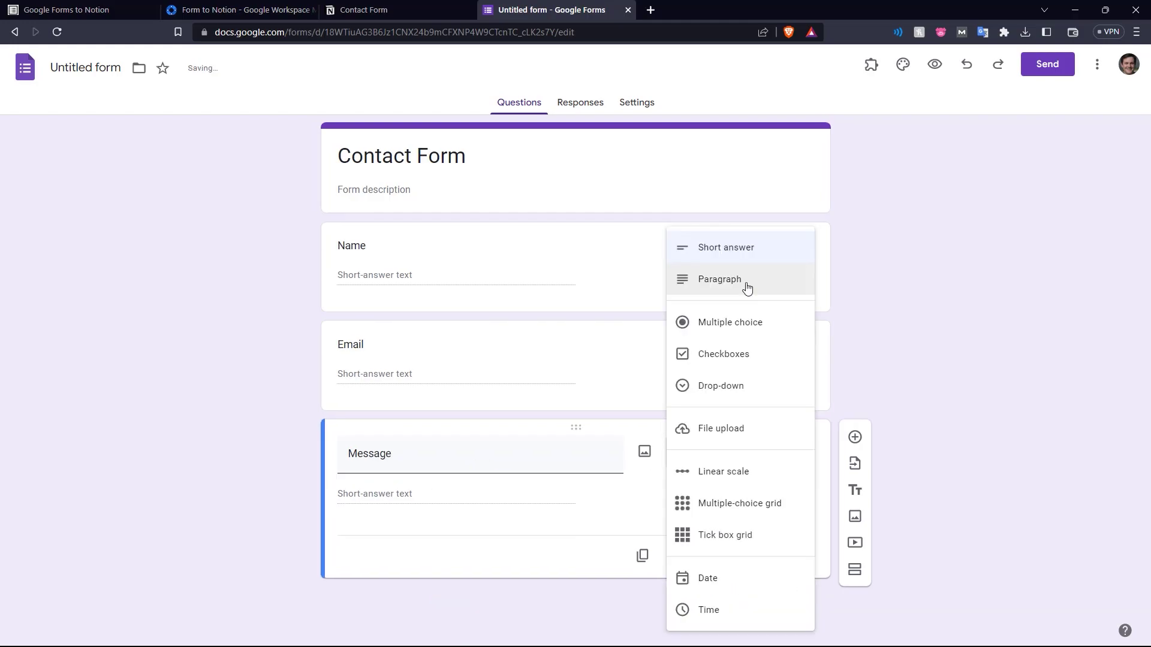
{"action": "left_click", "coordinate": [747, 287]}
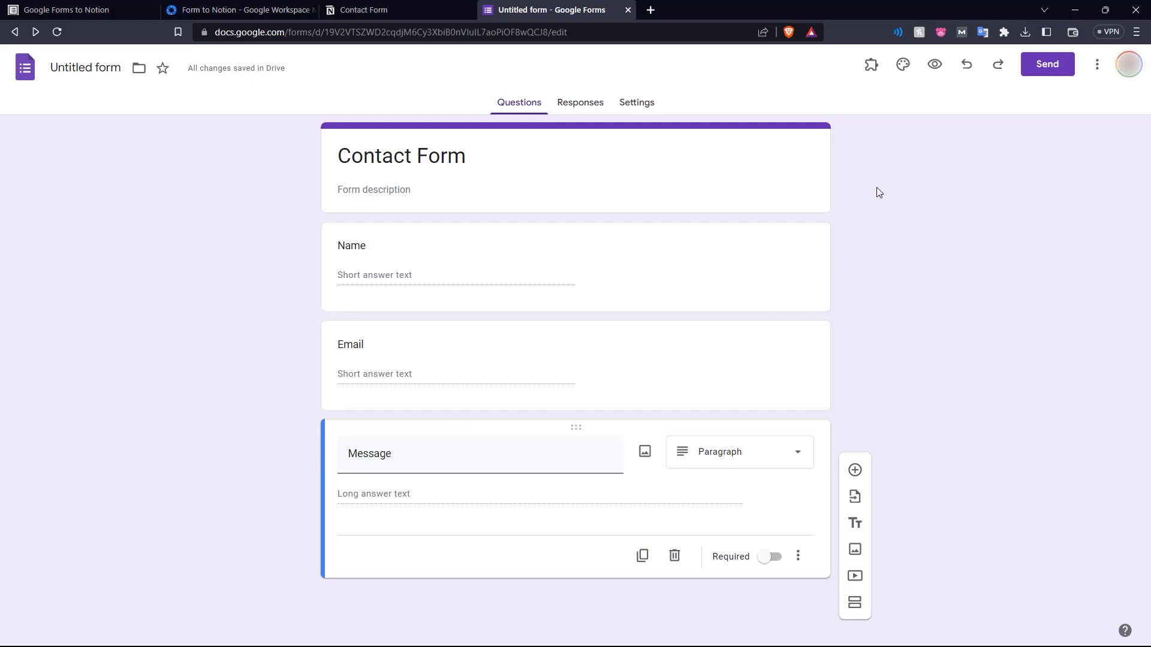
Open the Form to Notion add-on sidebar and launch the Notion authorization window
{"action": "left_click", "coordinate": [872, 65]}
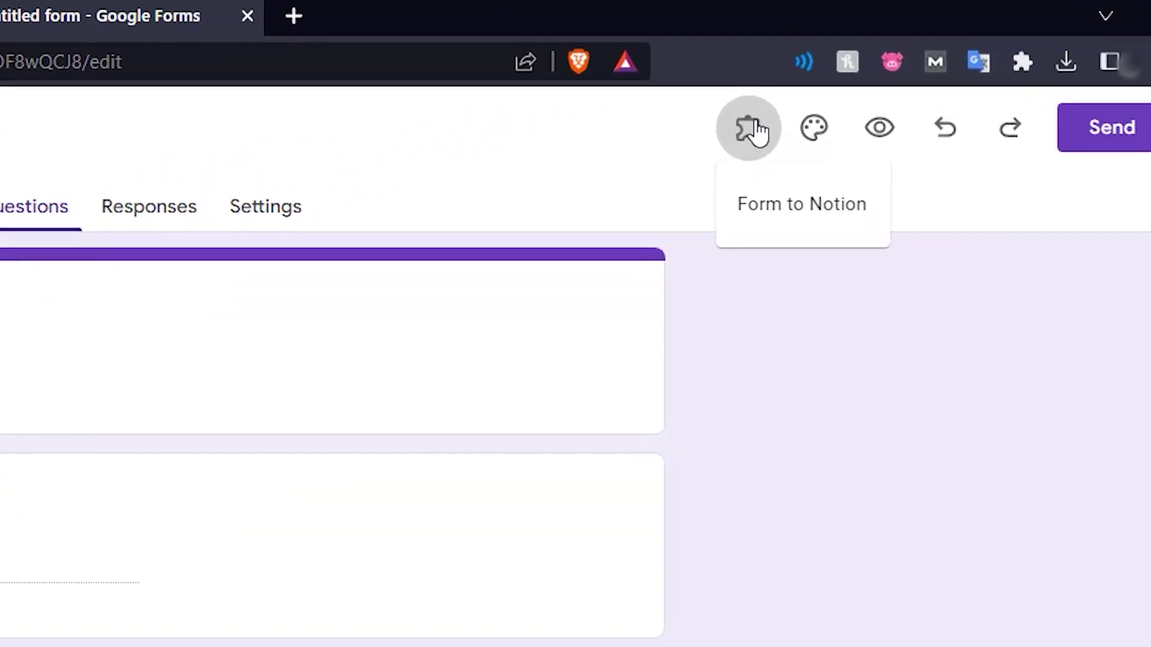
{"action": "left_click", "coordinate": [840, 149]}
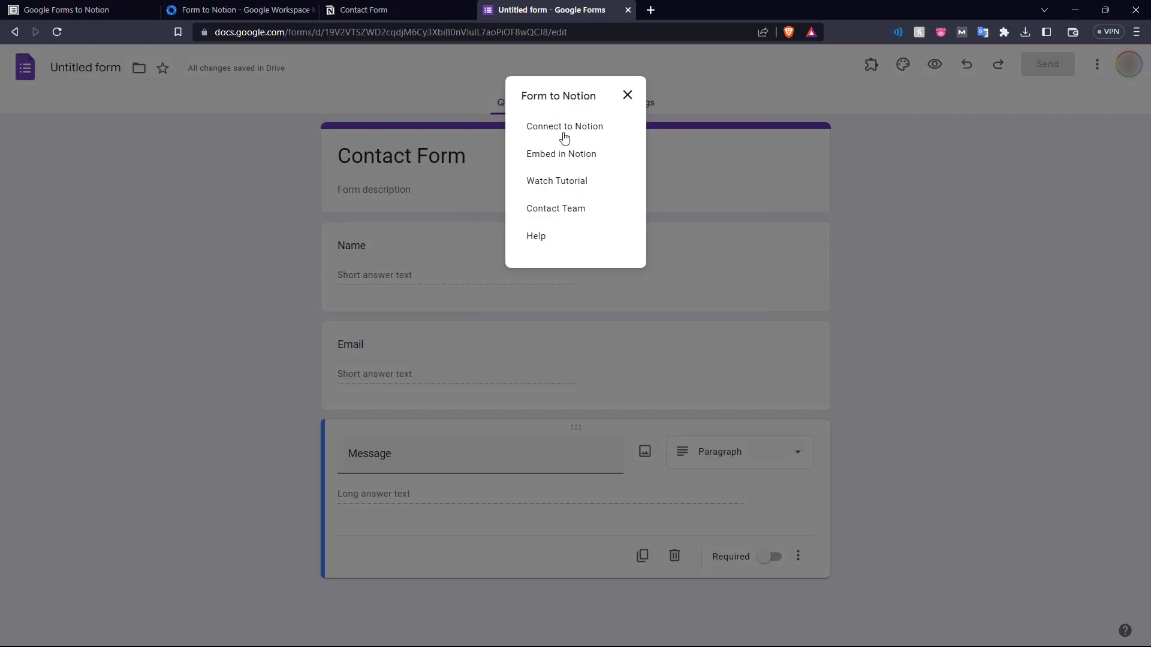
{"action": "left_click", "coordinate": [561, 128]}
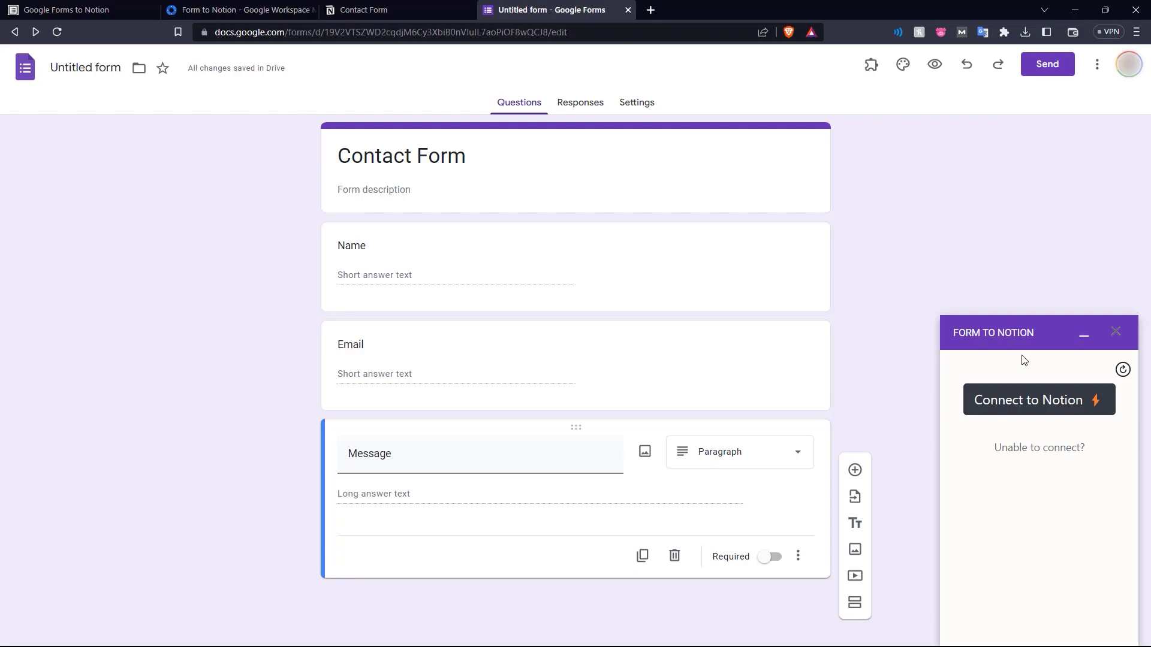
{"action": "left_click", "coordinate": [1047, 404]}
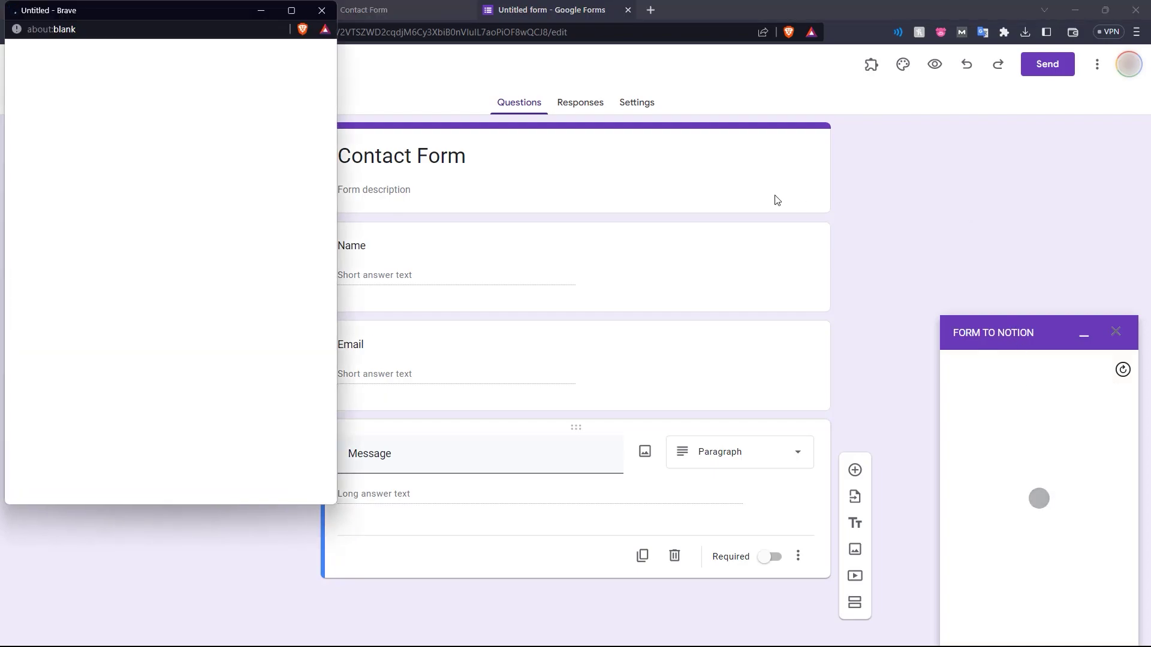
Grant the integration access to the Contact Form page and close the success window
{"action": "left_click_drag", "start_coordinate": [165, 11], "coordinate": [556, 54]}
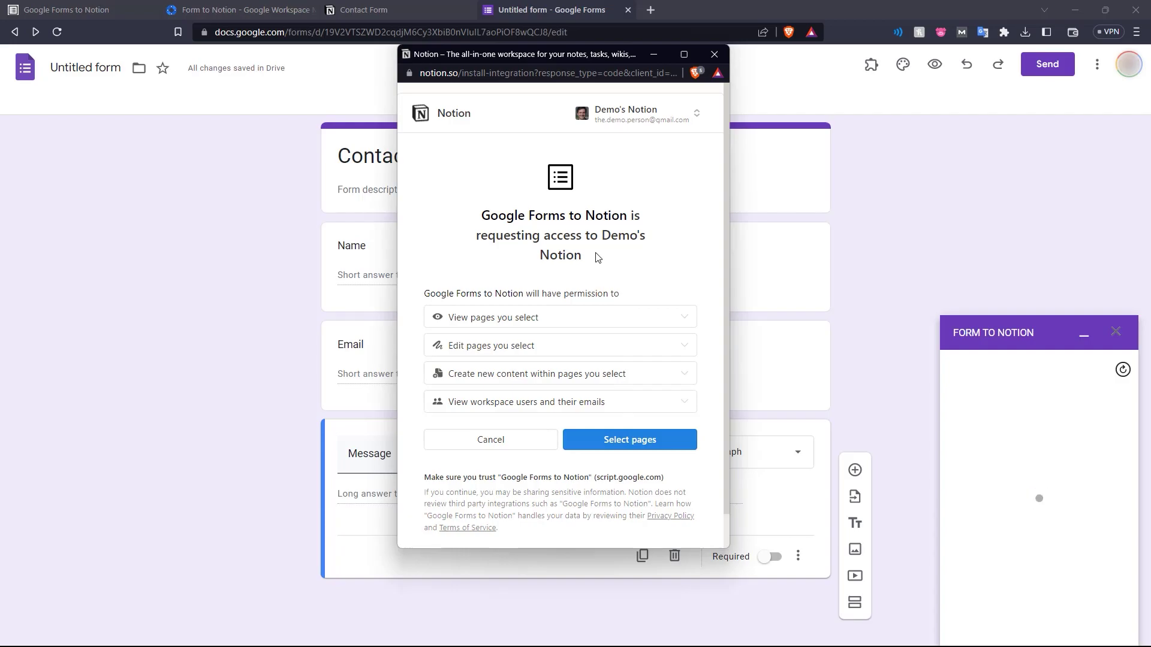
{"action": "left_click", "coordinate": [609, 439]}
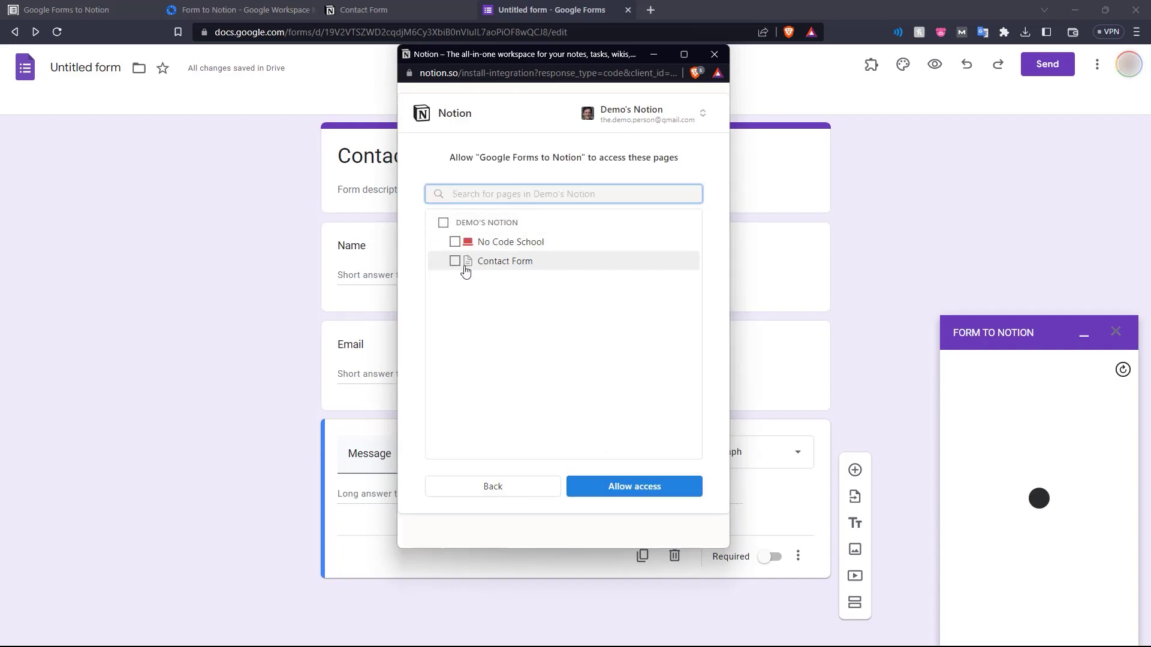
{"action": "left_click", "coordinate": [624, 487]}
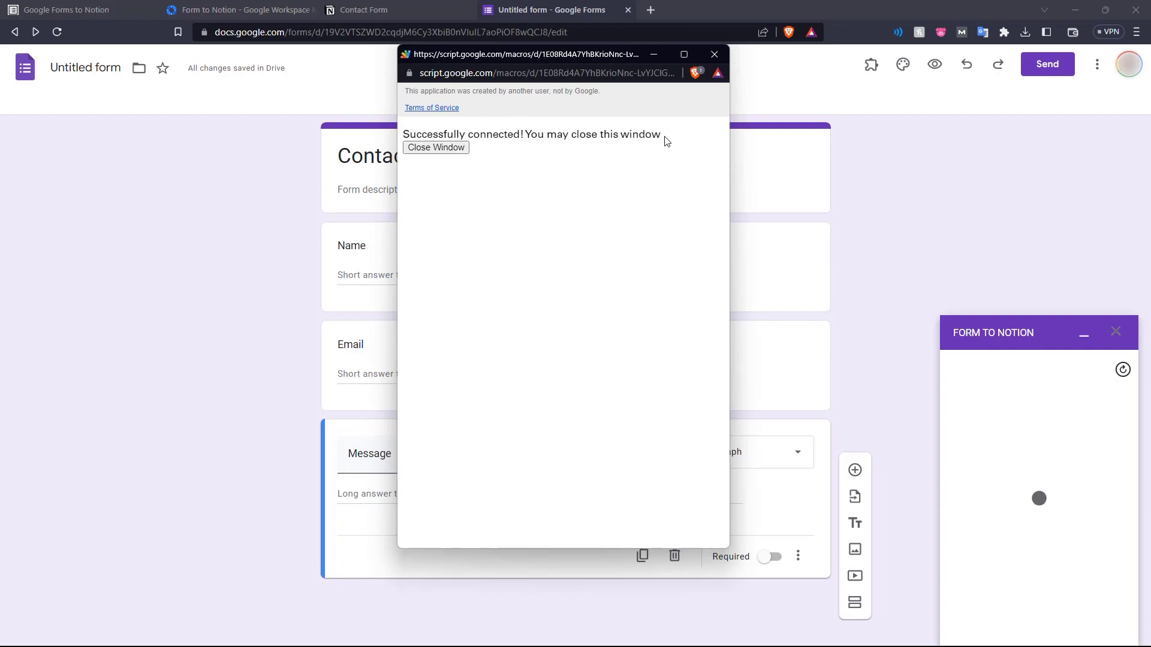
{"action": "left_click", "coordinate": [438, 148]}
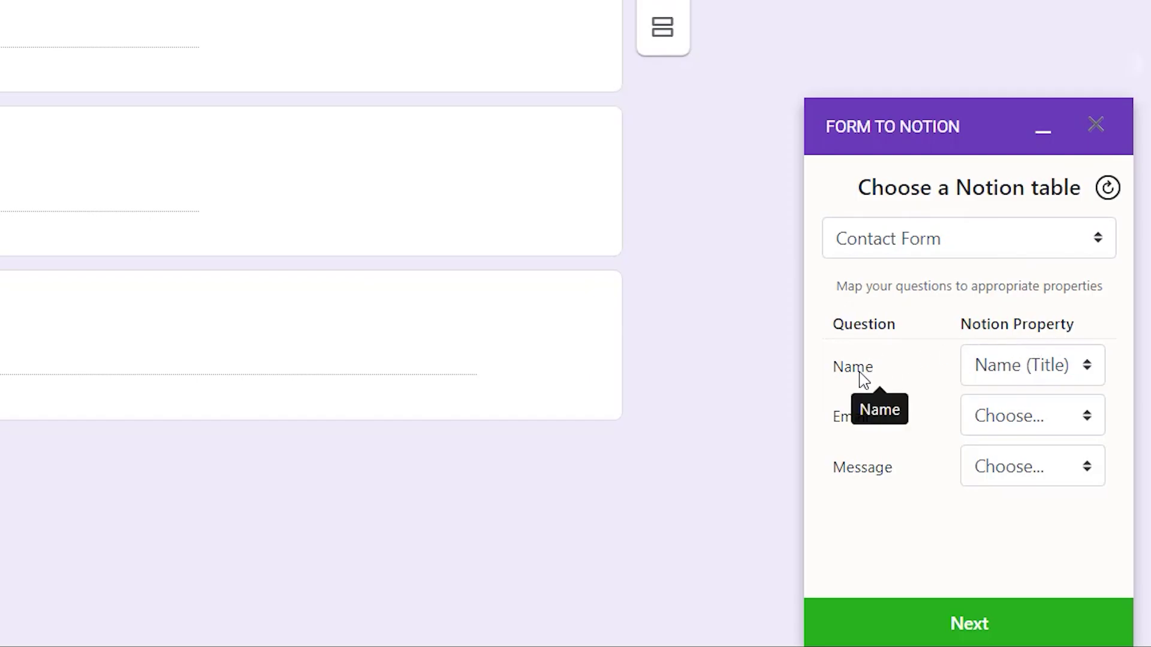
Map Name to Name (Title), Email and Message to their Rich text columns, and send a sample response
{"action": "left_click", "coordinate": [1017, 366]}
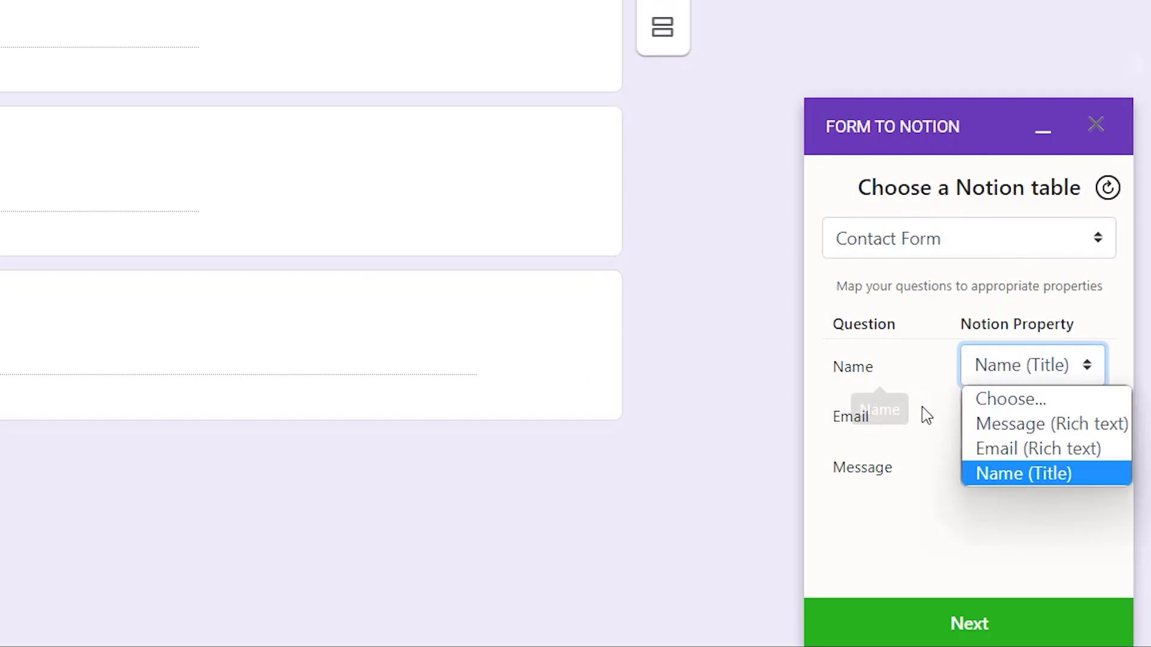
{"action": "left_click", "coordinate": [1017, 476]}
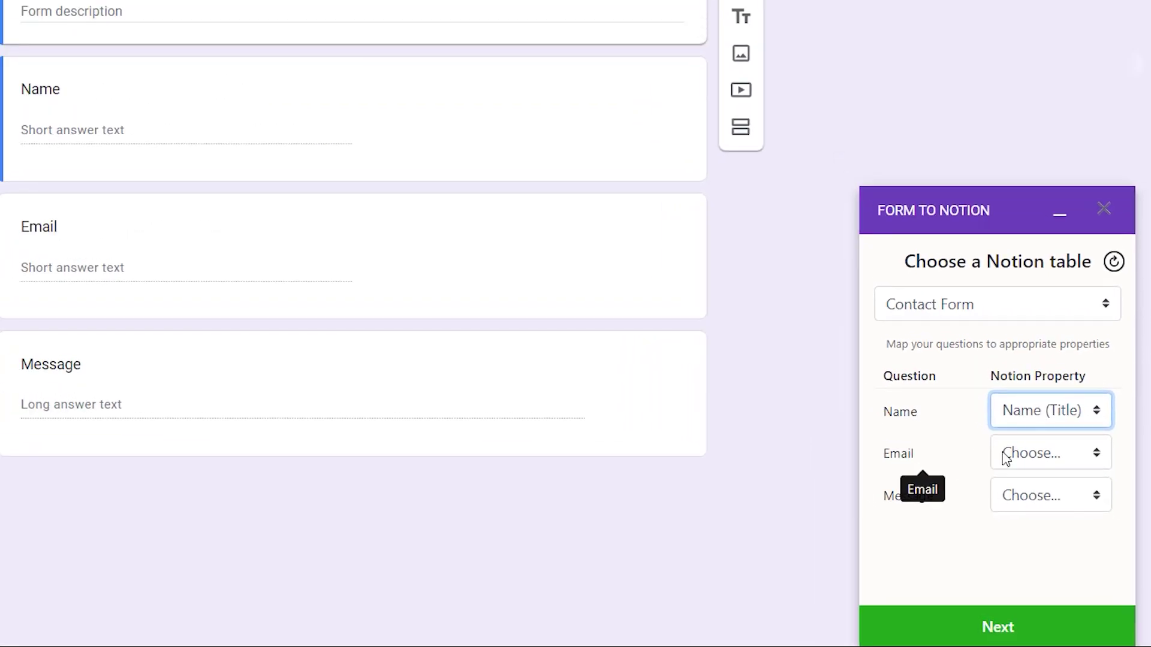
{"action": "left_click", "coordinate": [994, 421]}
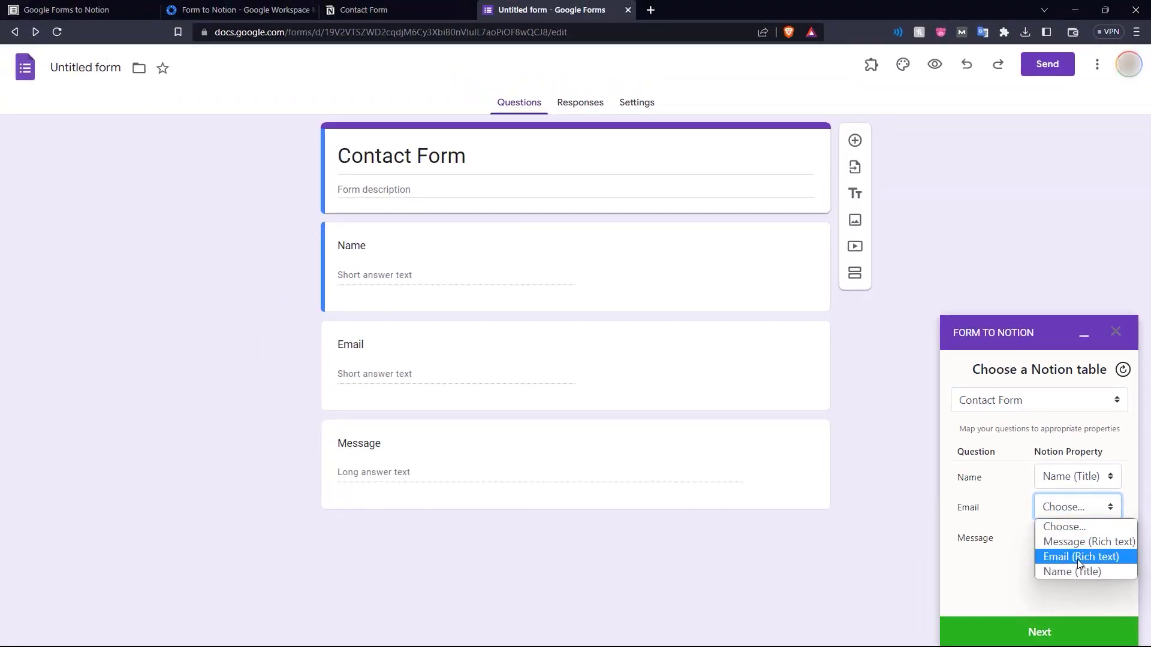
{"action": "left_click", "coordinate": [1079, 557]}
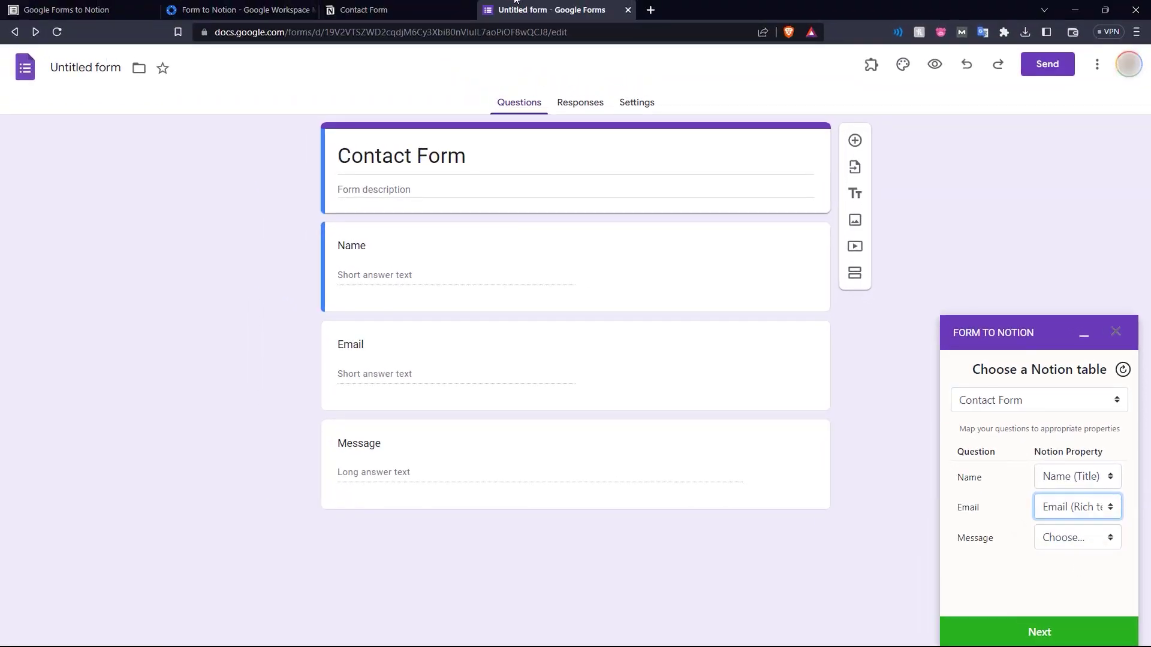
{"action": "left_click", "coordinate": [378, 9]}
{"action": "left_click", "coordinate": [528, 10]}
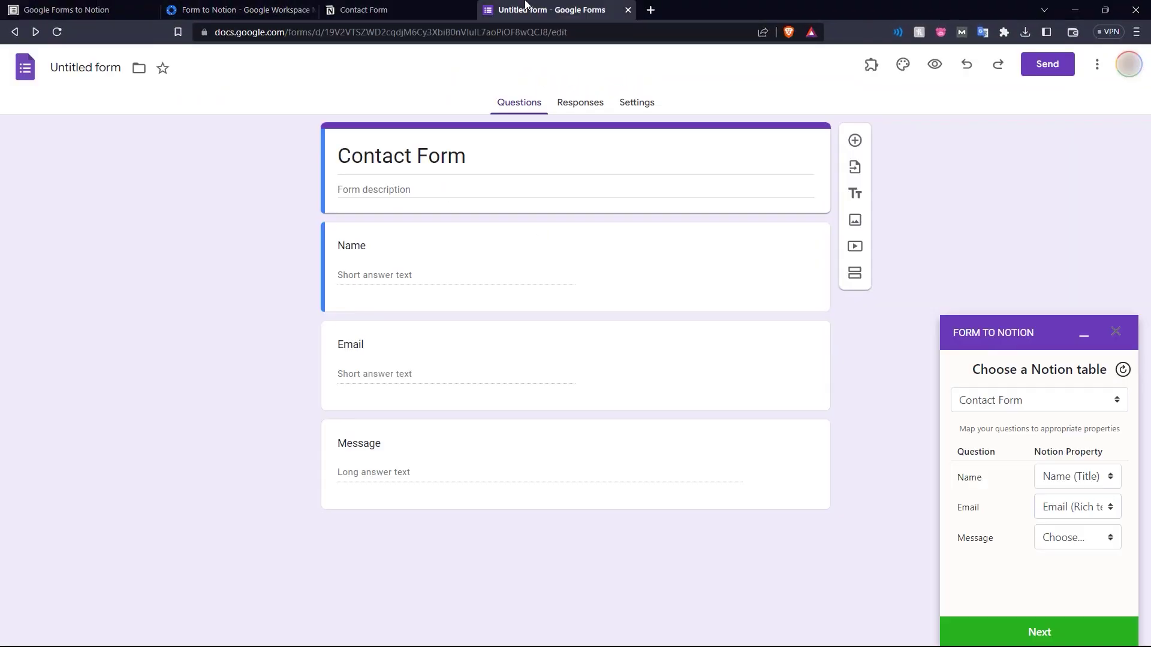
{"action": "left_click", "coordinate": [1060, 546]}
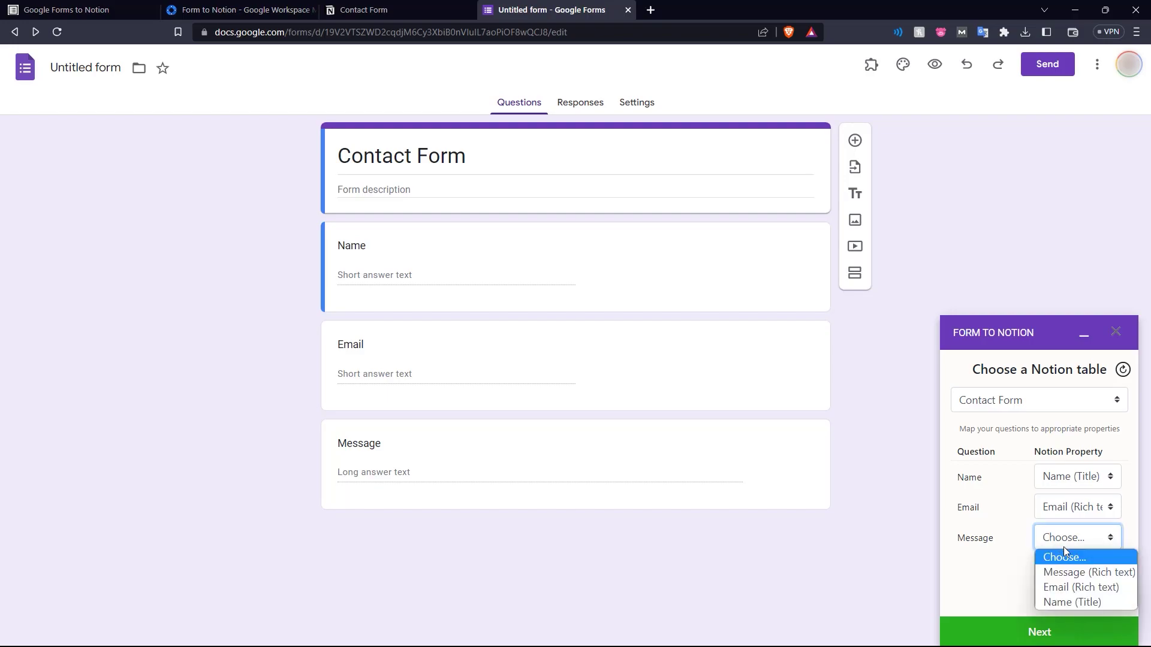
{"action": "left_click", "coordinate": [1058, 570]}
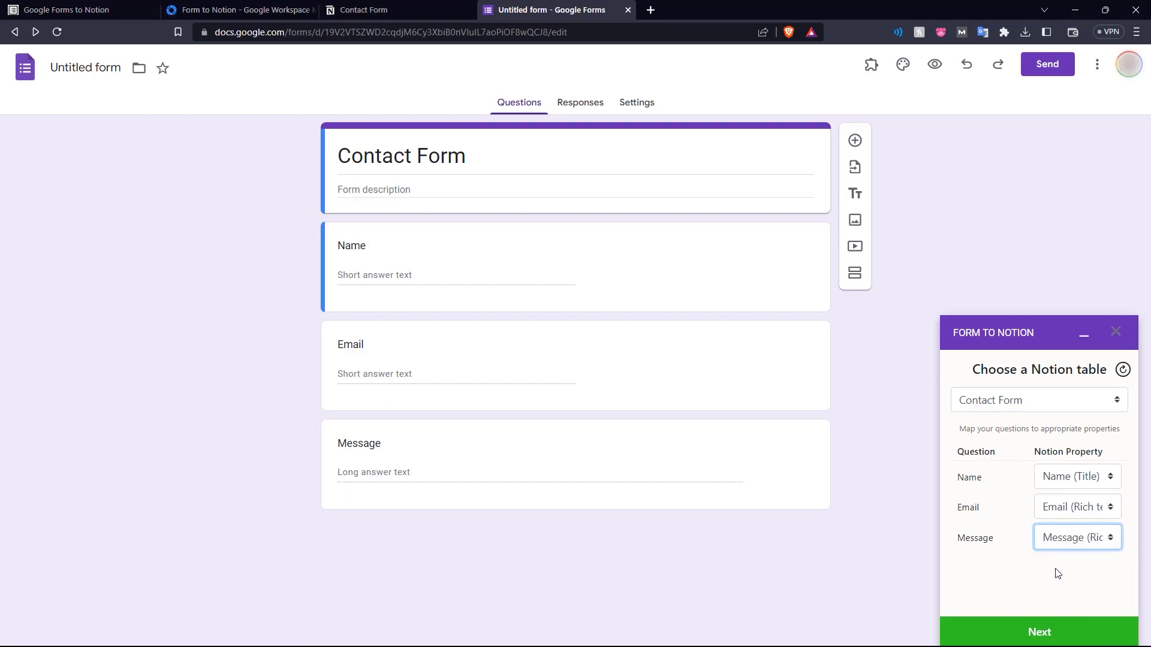
{"action": "left_click", "coordinate": [1043, 632]}
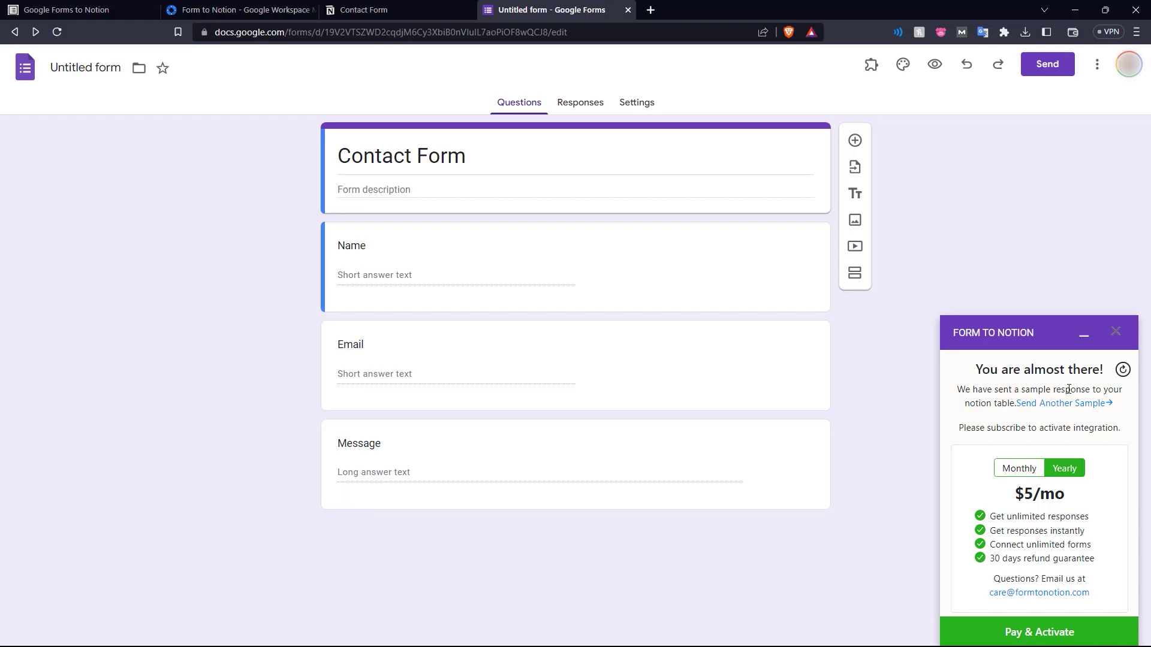
{"action": "left_click", "coordinate": [411, 7]}
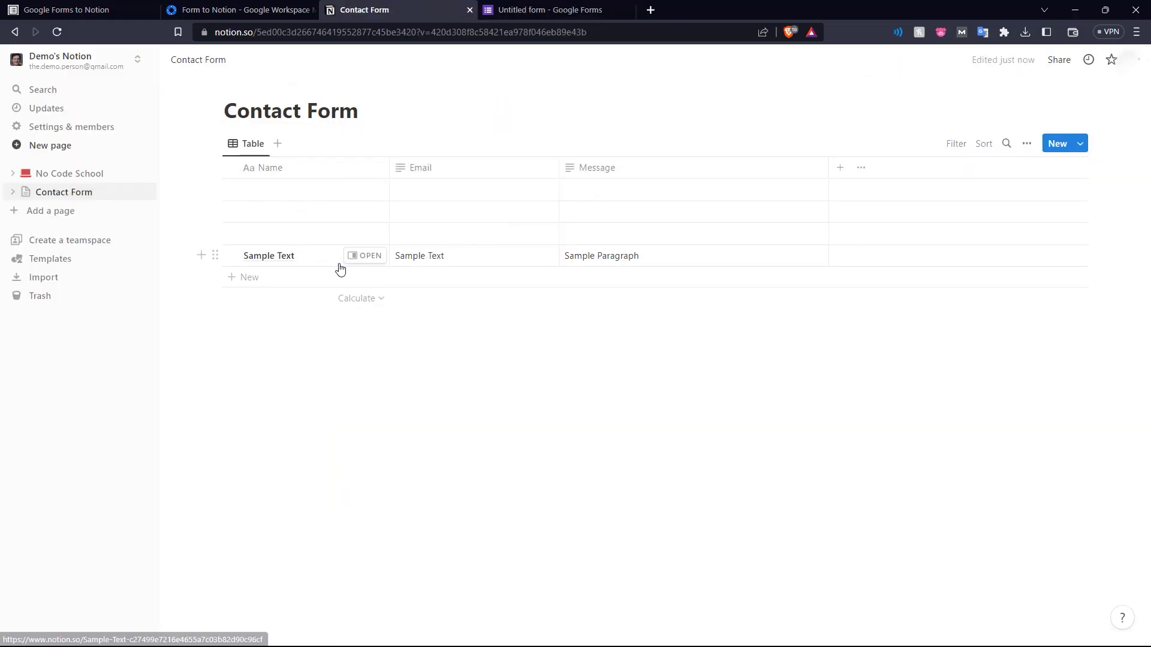
{"action": "left_click", "coordinate": [318, 264]}
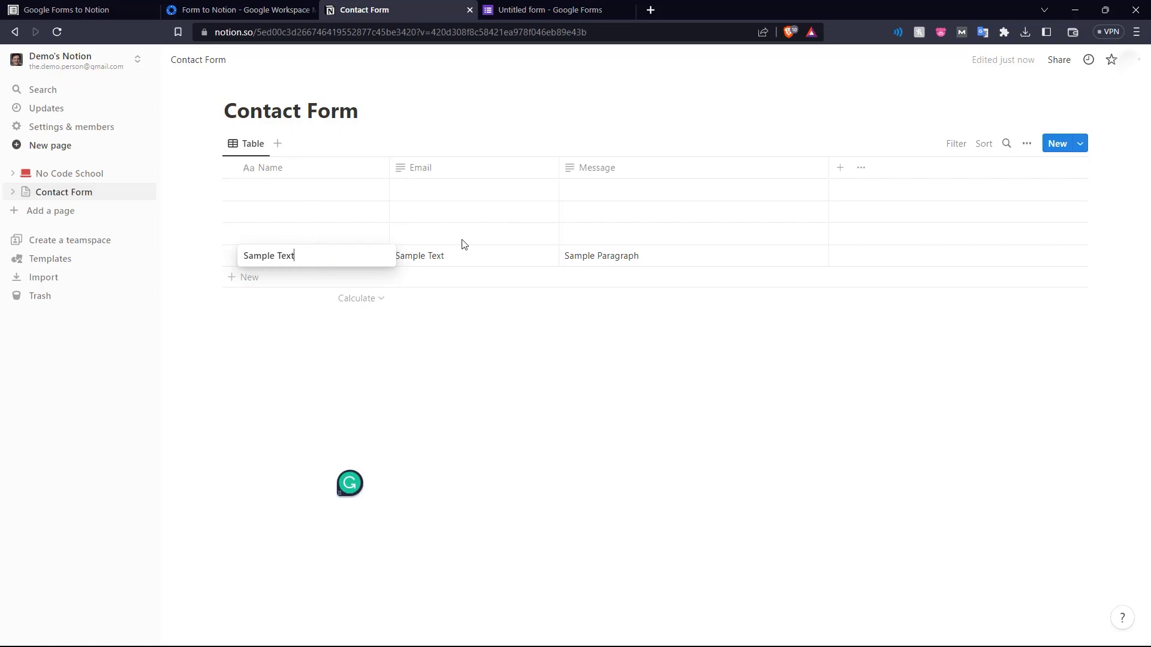
{"action": "key", "text": "Escape"}
{"action": "left_click", "coordinate": [476, 262]}
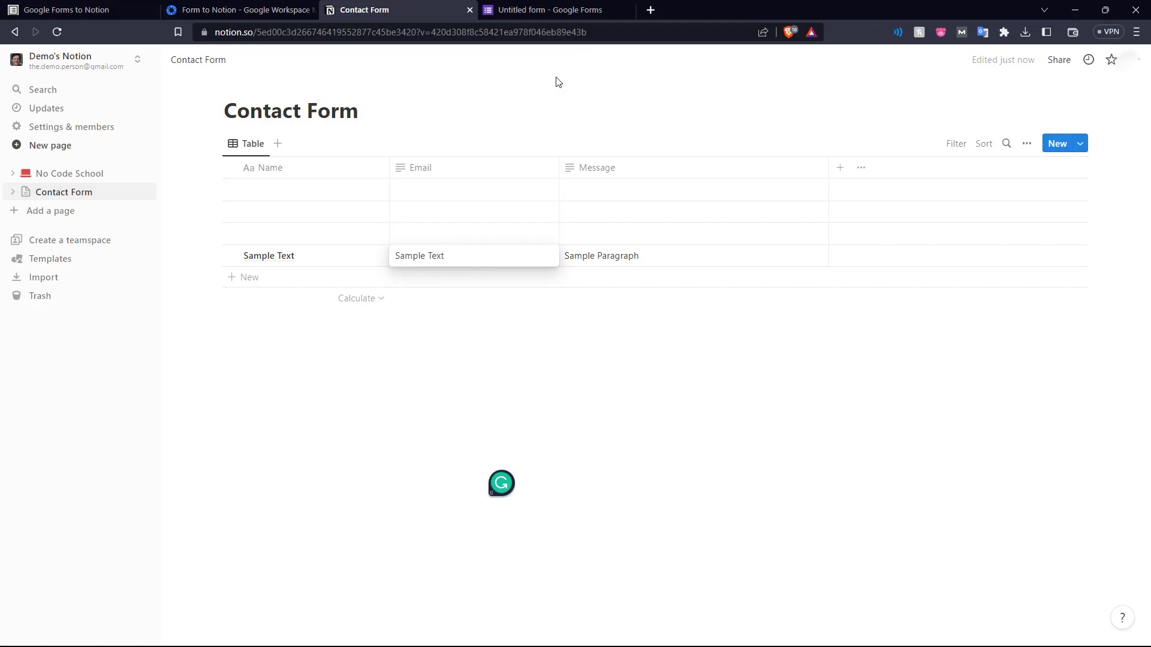
{"action": "key", "text": "ctrl+Tab"}
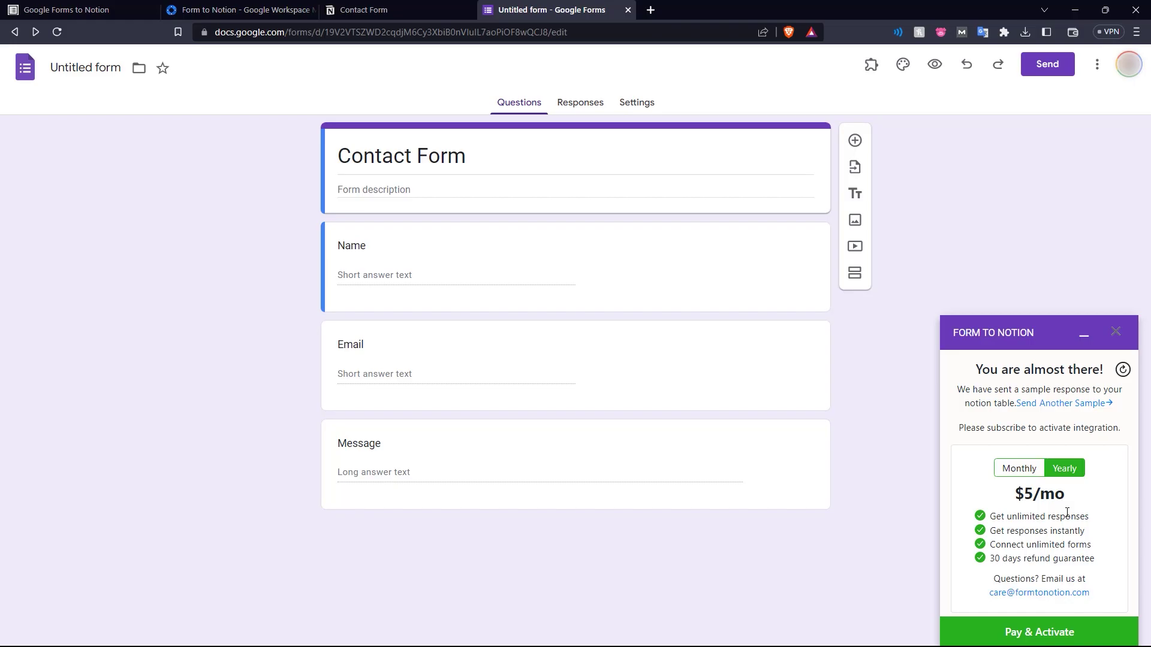
Review the monthly price and the unlimited responses, instant responses and unlimited forms features
{"action": "left_click", "coordinate": [1020, 468]}
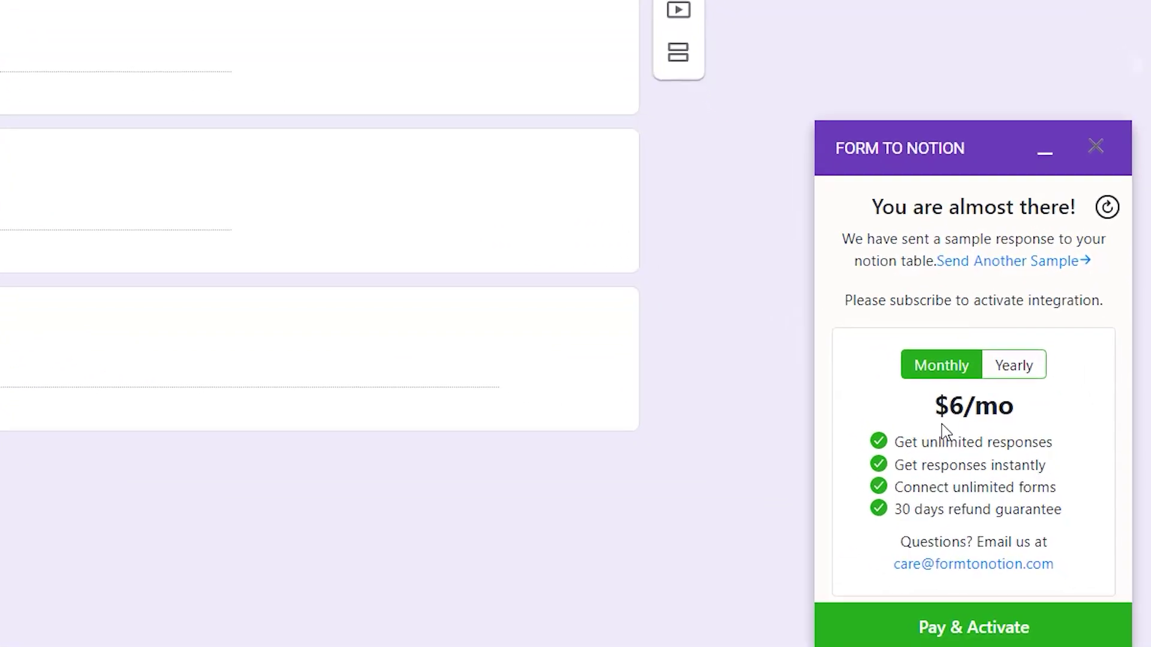
{"action": "left_click_drag", "start_coordinate": [1007, 517], "coordinate": [1033, 516]}
{"action": "left_click_drag", "start_coordinate": [963, 442], "coordinate": [1052, 443]}
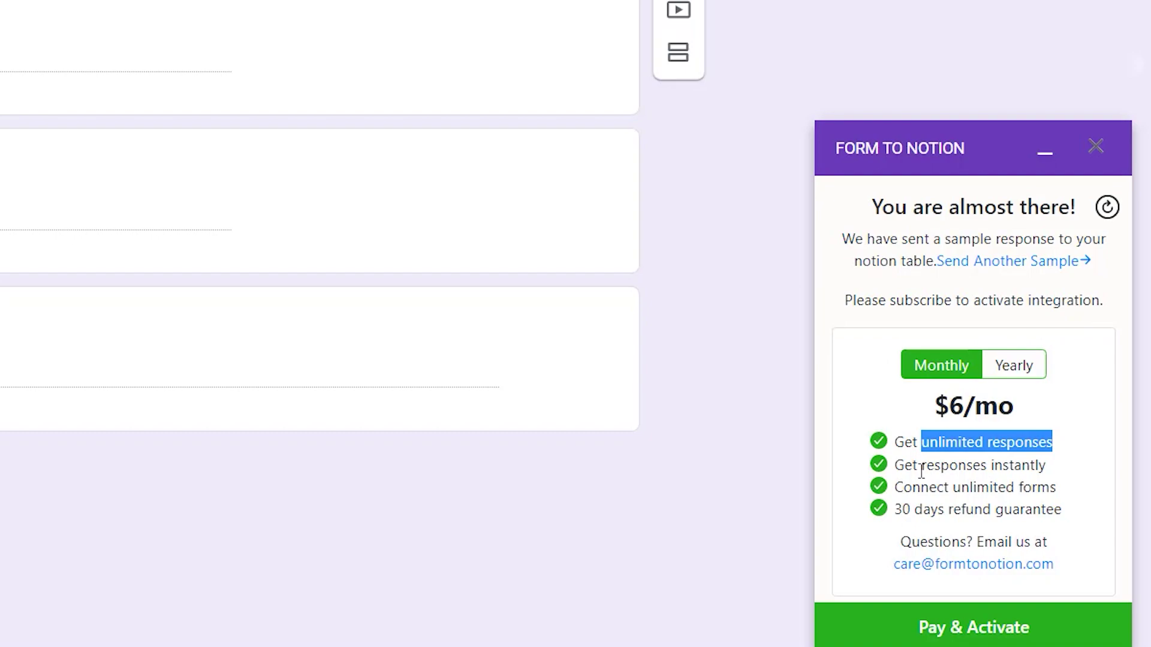
{"action": "left_click_drag", "start_coordinate": [899, 468], "coordinate": [1092, 476]}
{"action": "left_click", "coordinate": [983, 485]}
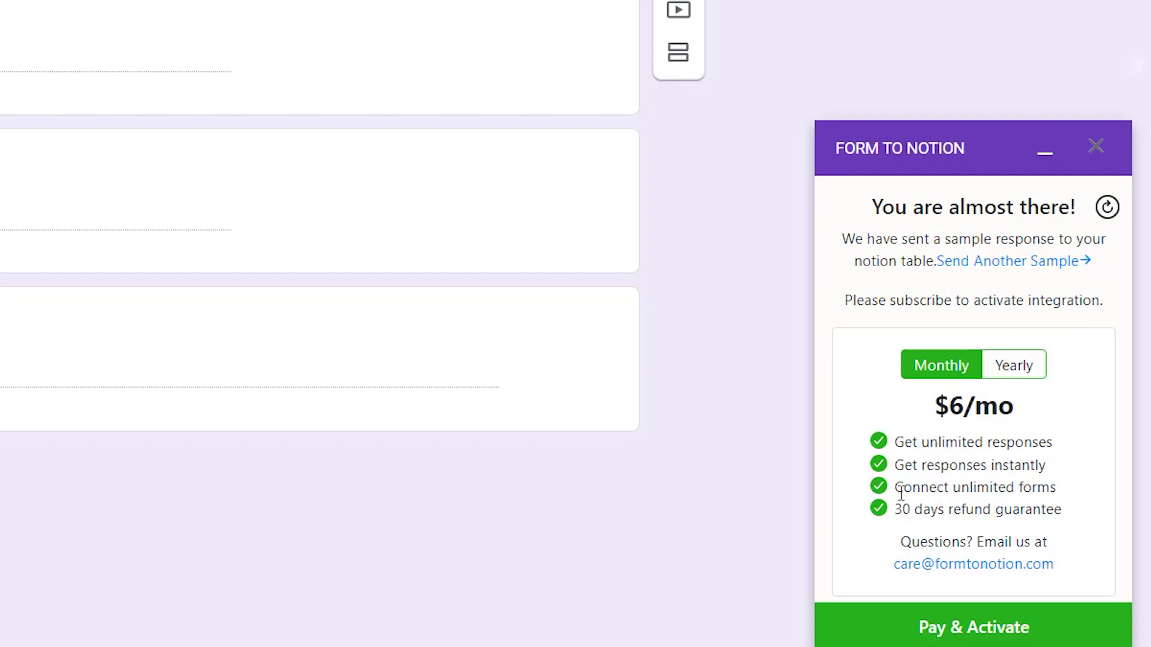
{"action": "left_click_drag", "start_coordinate": [902, 493], "coordinate": [1067, 501]}
{"action": "left_click", "coordinate": [1066, 501]}
Pay for the $6.00 subscription in the Stripe checkout and close the payment window
{"action": "left_click", "coordinate": [983, 628]}
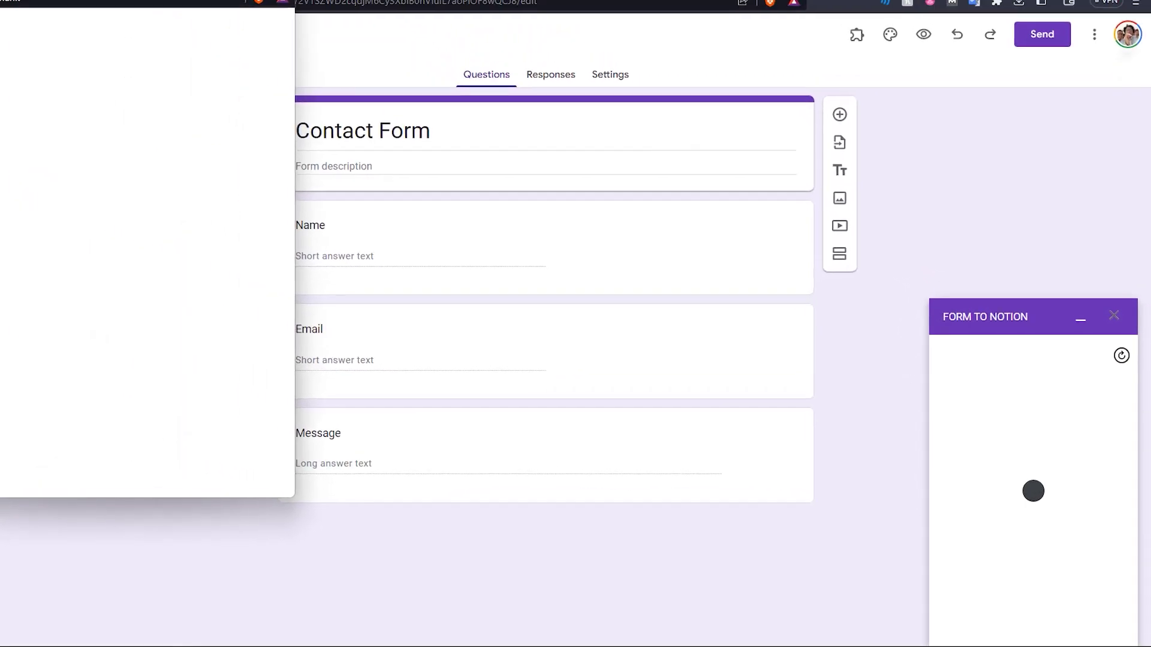
{"action": "left_click_drag", "start_coordinate": [254, 17], "coordinate": [552, 60]}
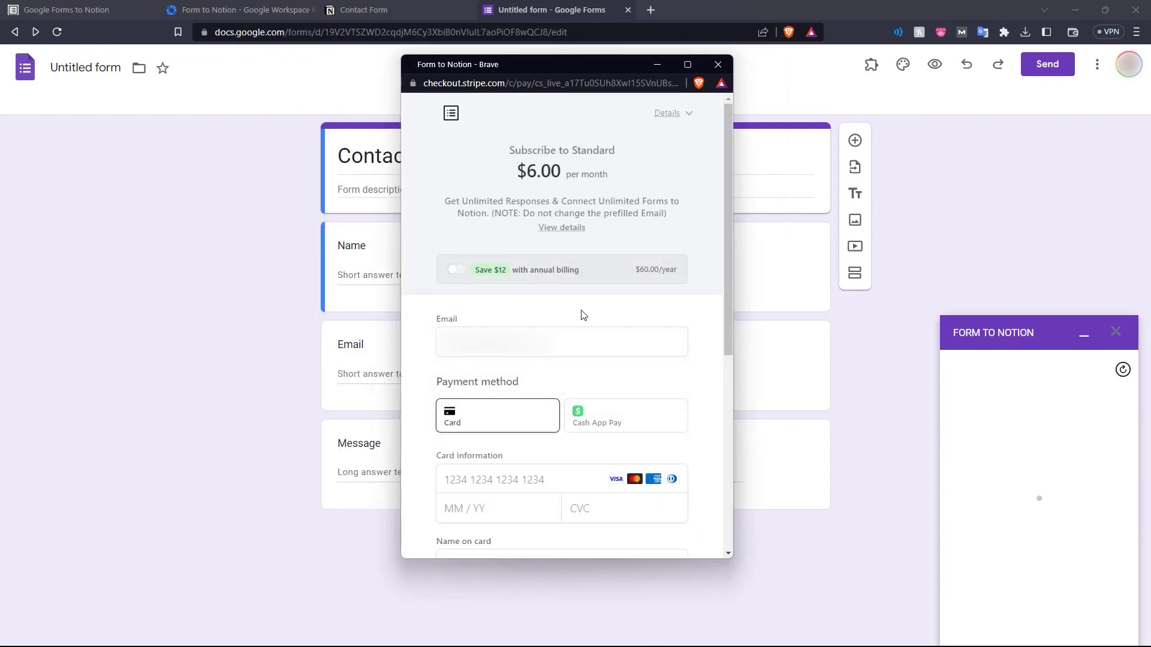
{"action": "scroll", "coordinate": [585, 312], "scroll_direction": "down", "scroll_amount": 5}
{"action": "scroll", "coordinate": [586, 313], "scroll_direction": "up", "scroll_amount": 5}
{"action": "scroll", "coordinate": [585, 313], "scroll_direction": "down", "scroll_amount": 5}
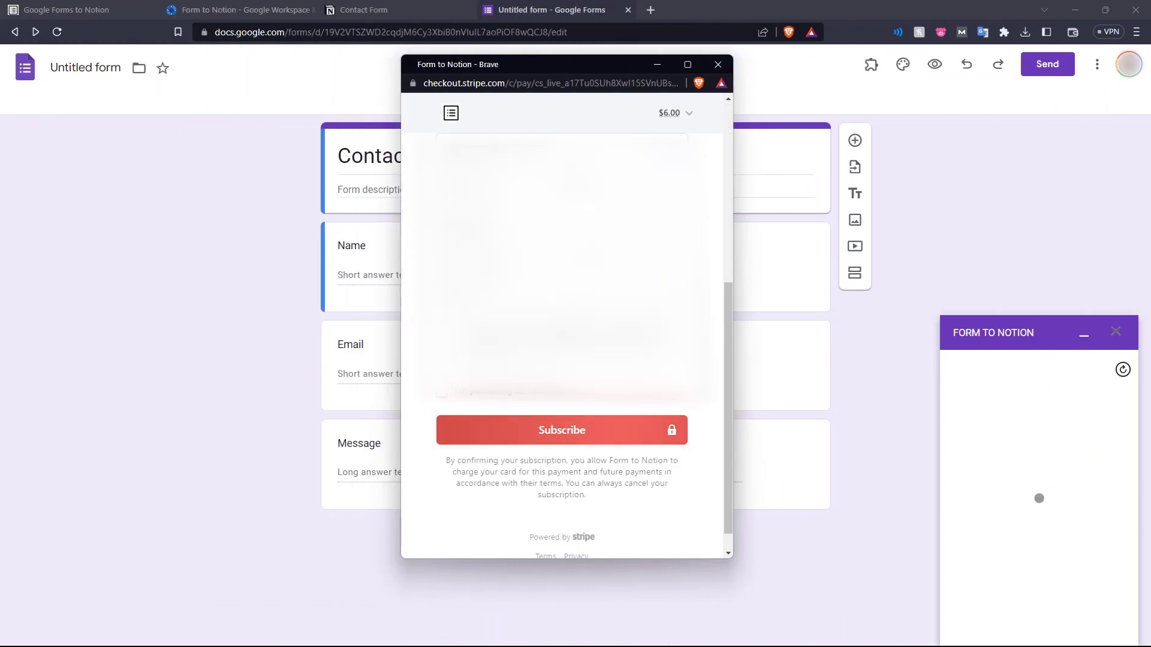
{"action": "left_click", "coordinate": [570, 431]}
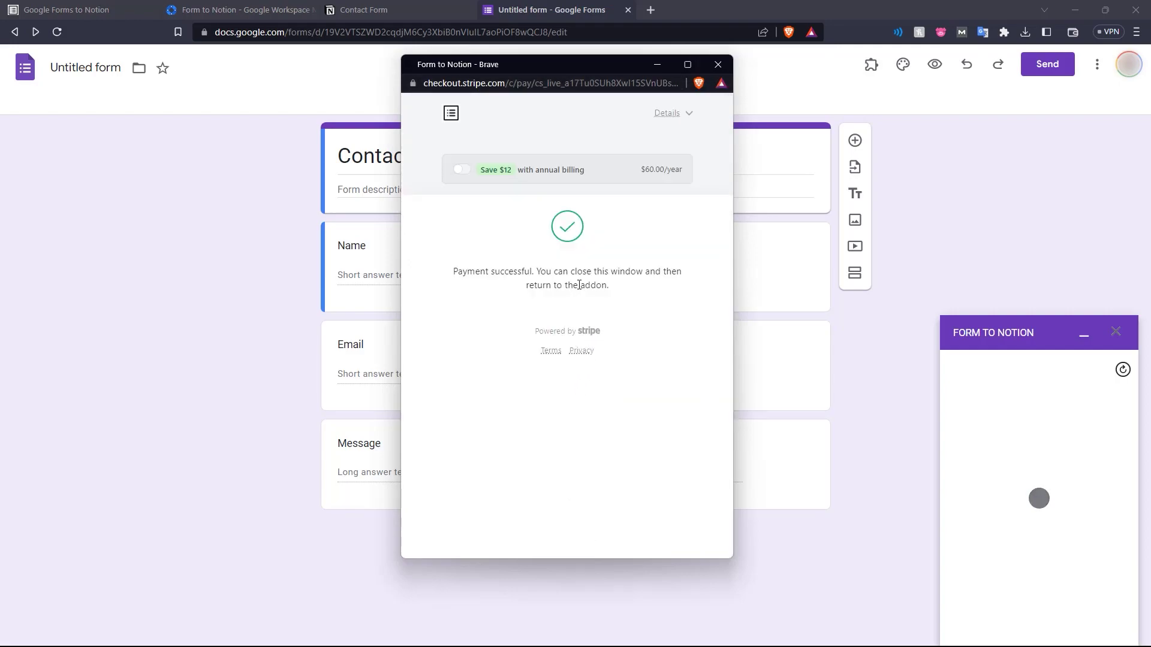
{"action": "left_click", "coordinate": [723, 66]}
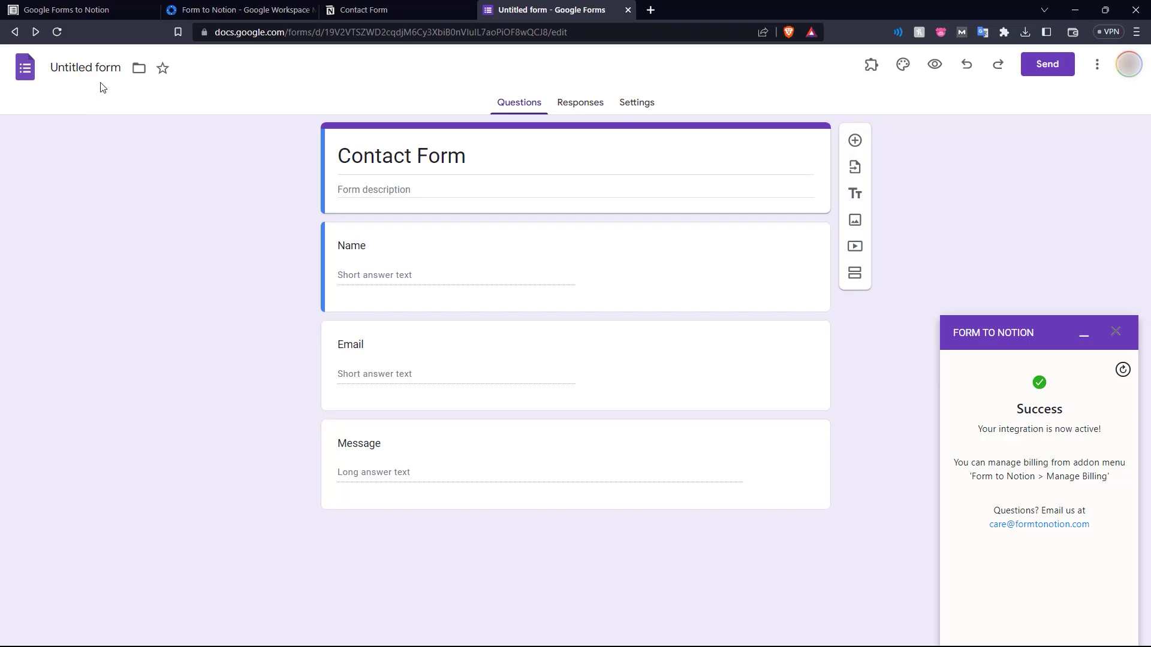
Check the Notion table, then open the Contact Form in respondent preview
{"action": "left_click", "coordinate": [372, 9]}
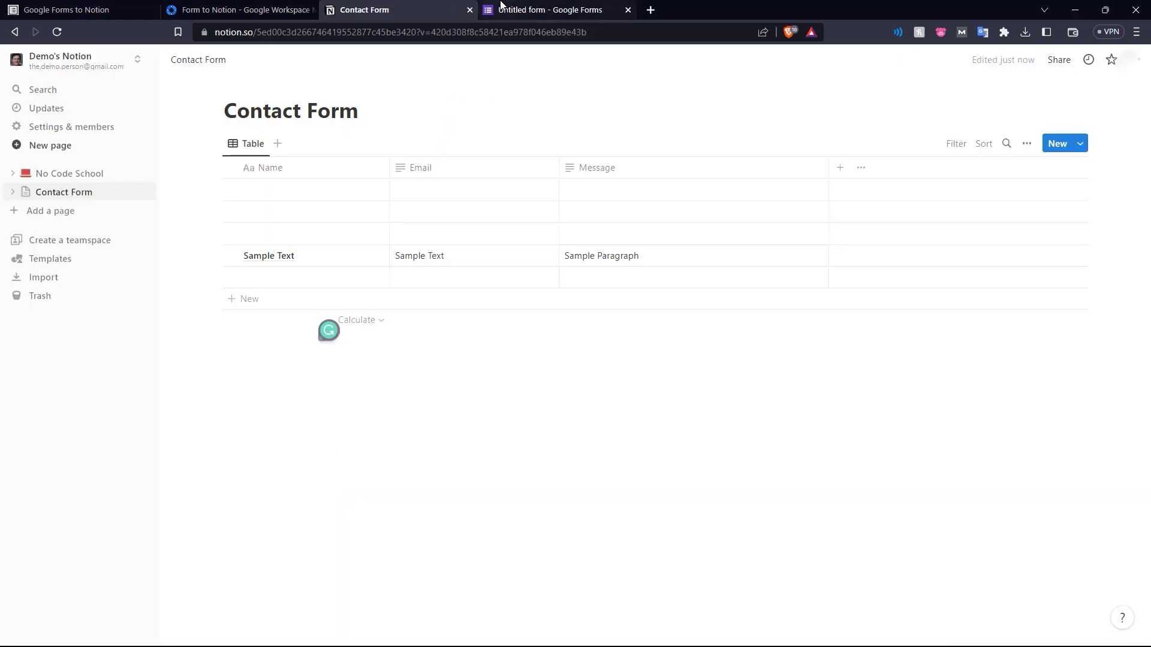
{"action": "left_click", "coordinate": [501, 7]}
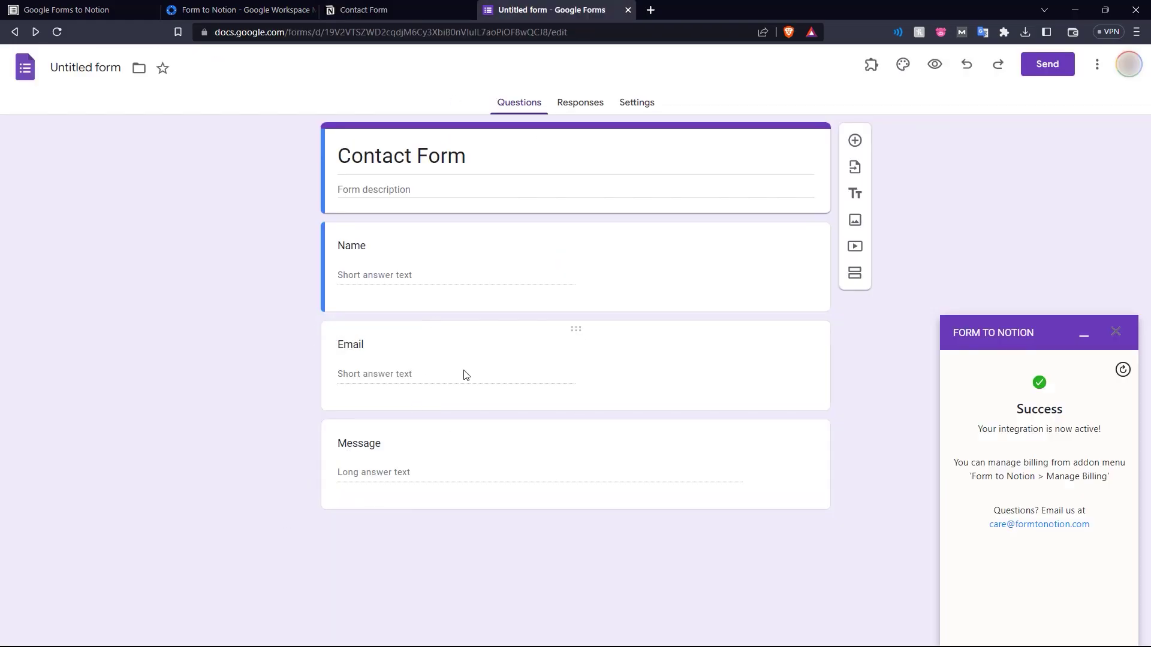
{"action": "left_click", "coordinate": [366, 9]}
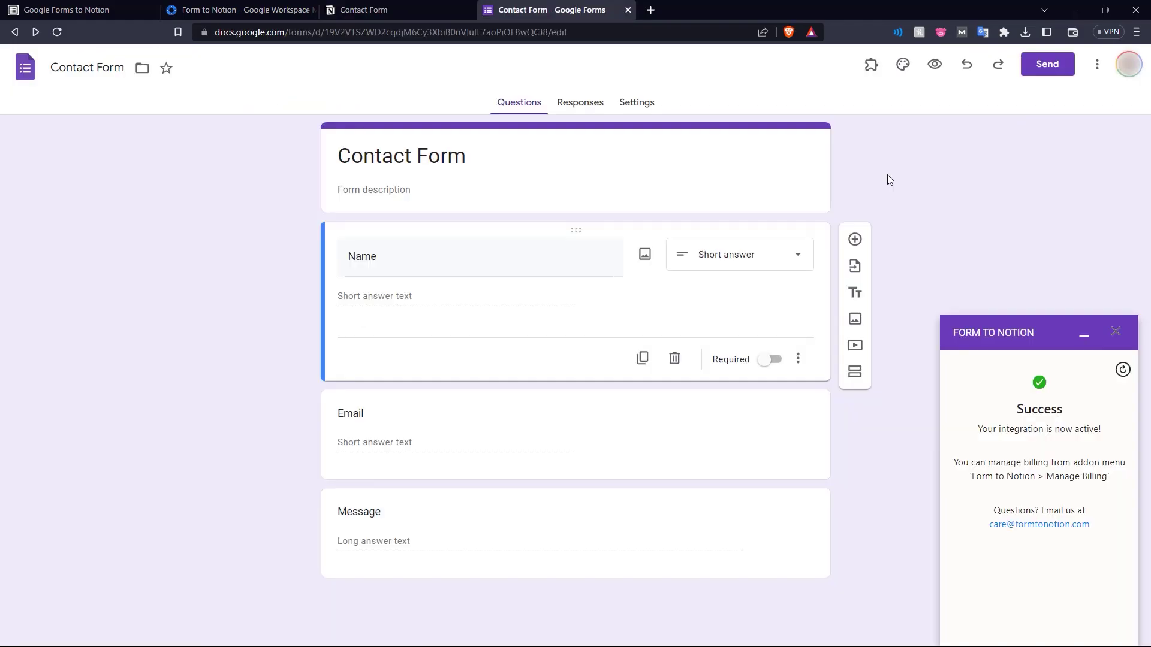
{"action": "left_click", "coordinate": [933, 67]}
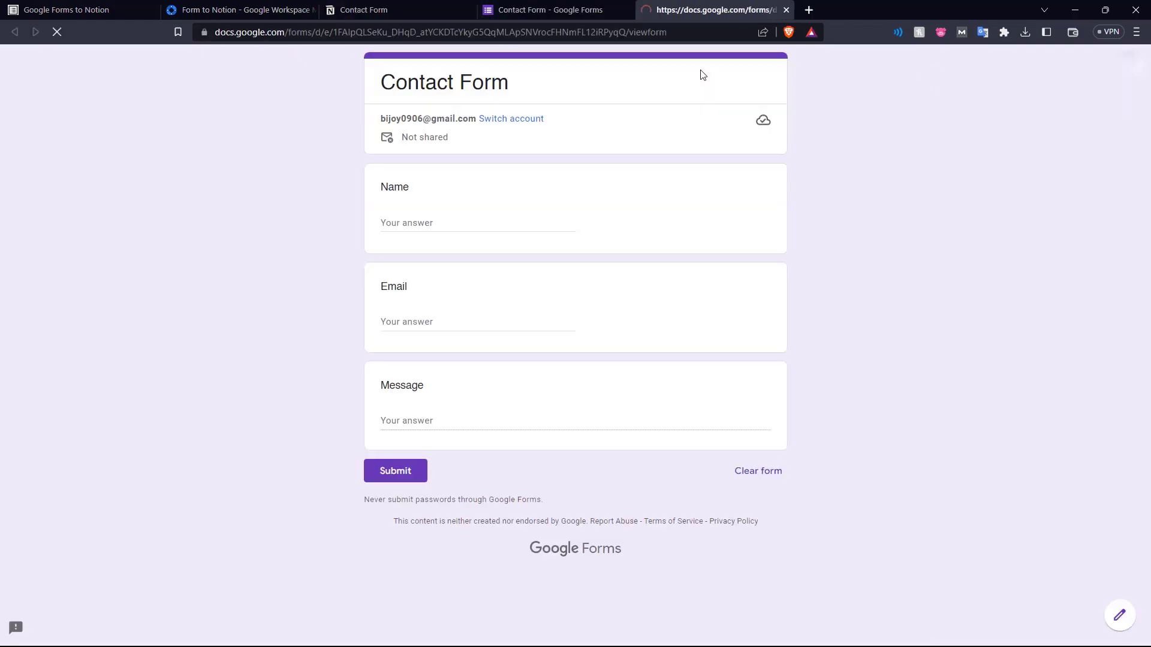
Submit a test response with a name, an email and message 'hello i need some services'
{"action": "left_click", "coordinate": [513, 222]}
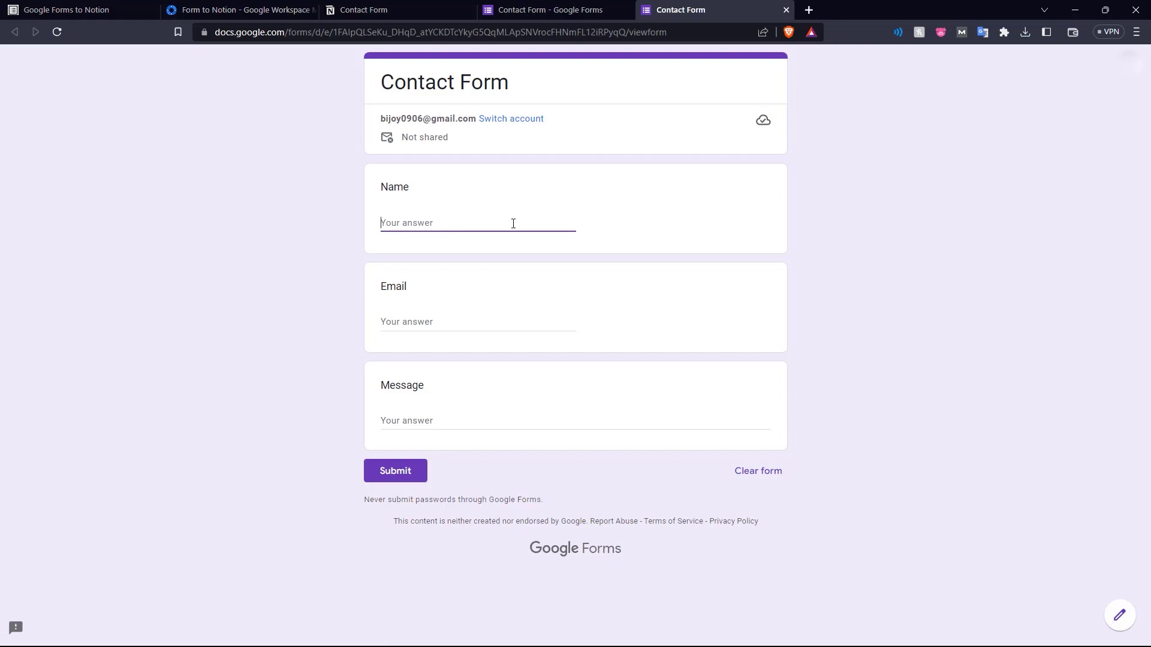
{"action": "type", "text": "H"}
{"action": "left_click", "coordinate": [481, 316]}
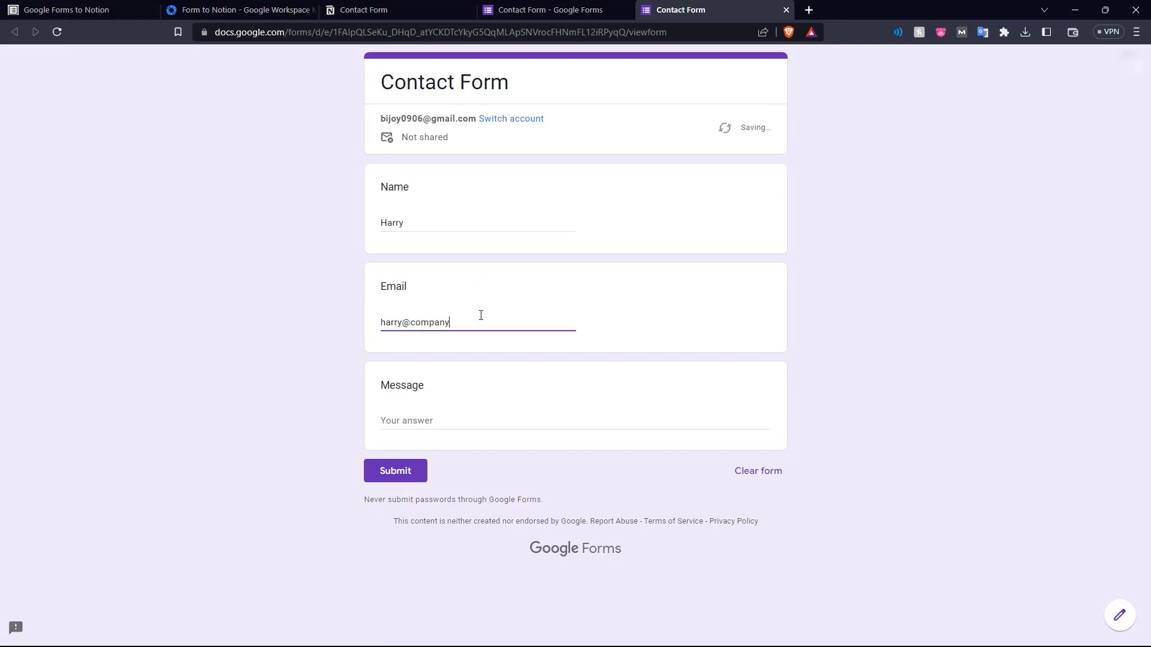
{"action": "key", "text": "Tab"}
{"action": "type", "text": "hello i need some services"}
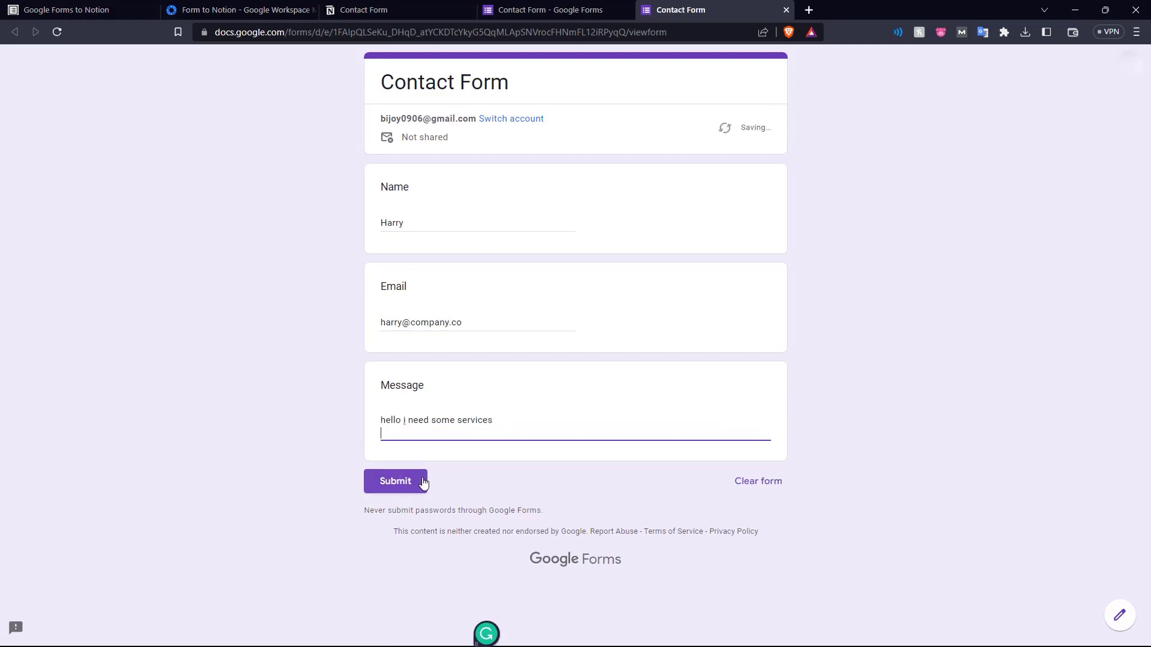
{"action": "left_click", "coordinate": [415, 480]}
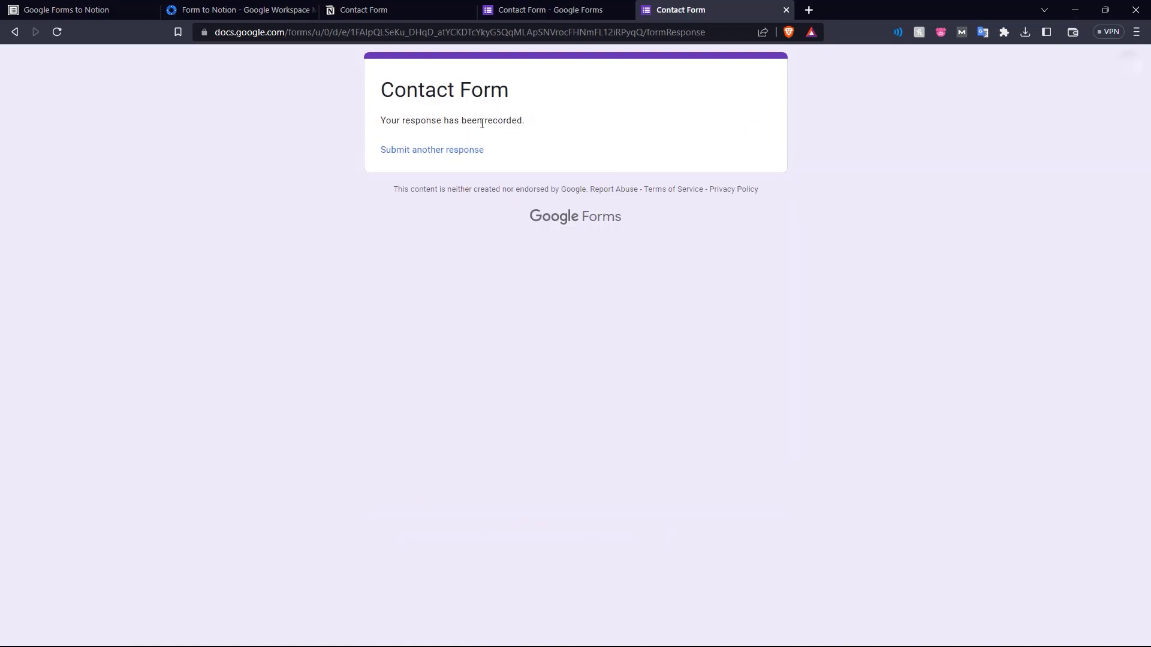
{"action": "left_click", "coordinate": [421, 5]}
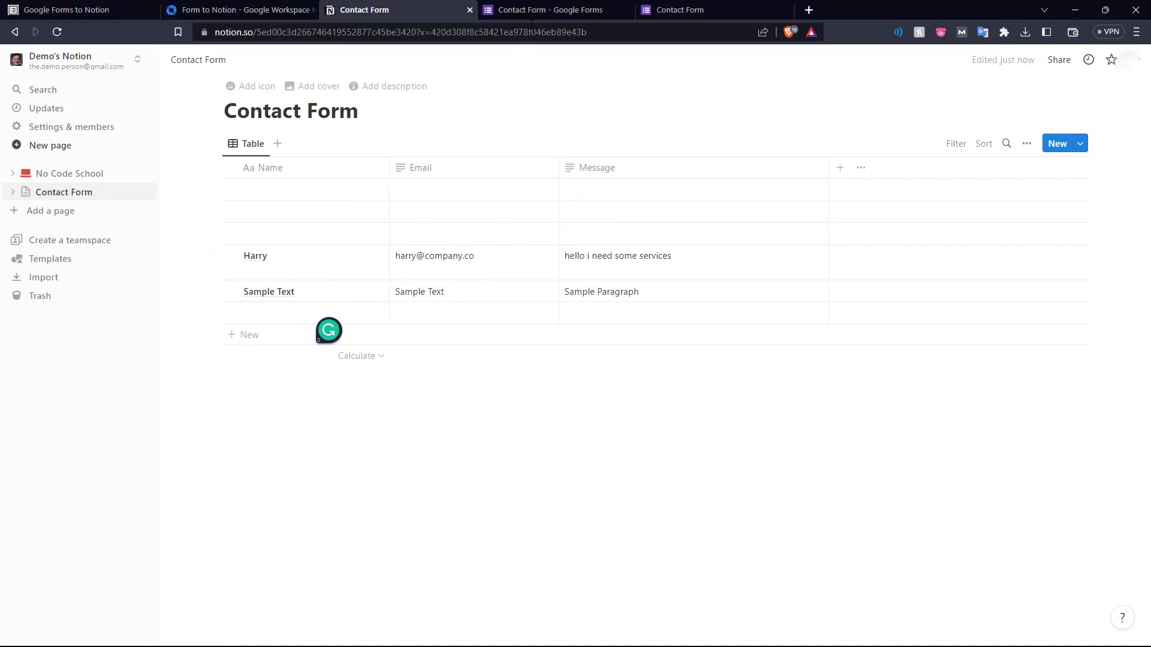
Go back to the Google Forms editor and open the Form to Notion add-on menu
{"action": "left_click", "coordinate": [537, 8]}
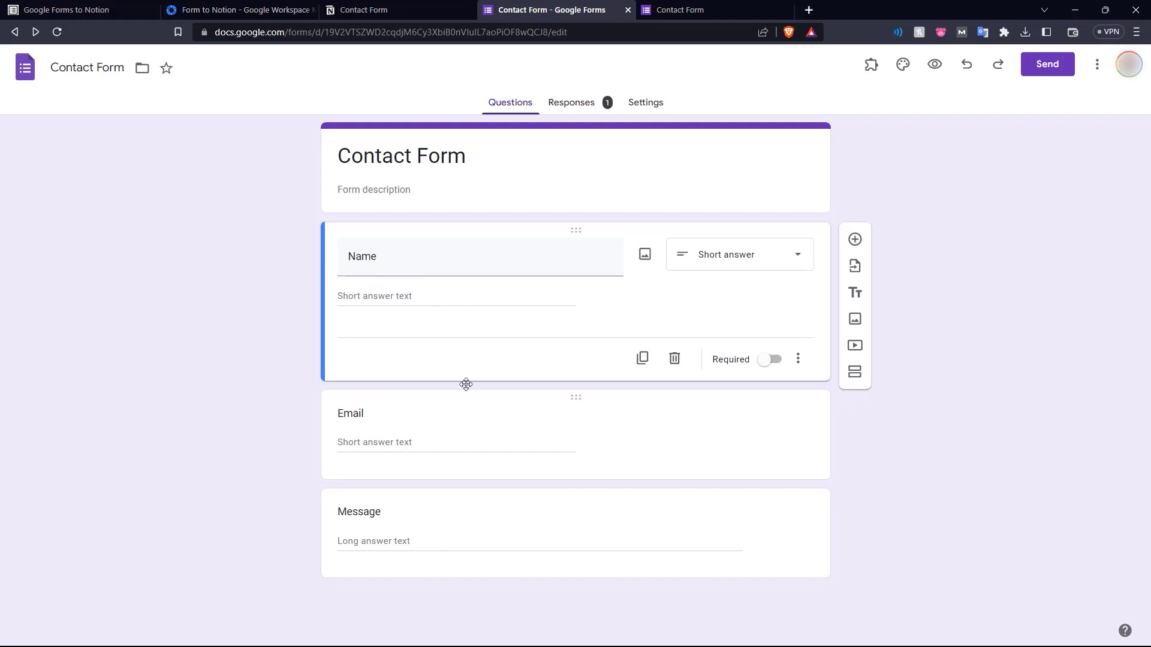
{"action": "left_click", "coordinate": [869, 67]}
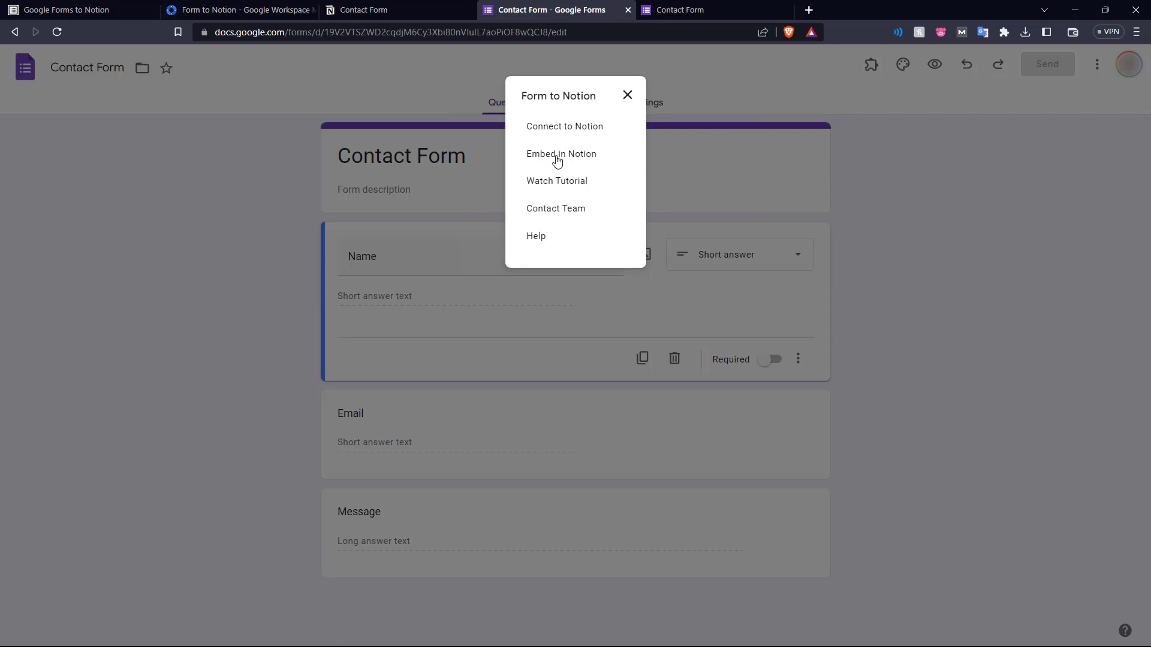
Copy the form's embed link from the Embed in Notion sidebar, then return to Notion
{"action": "left_click", "coordinate": [564, 156]}
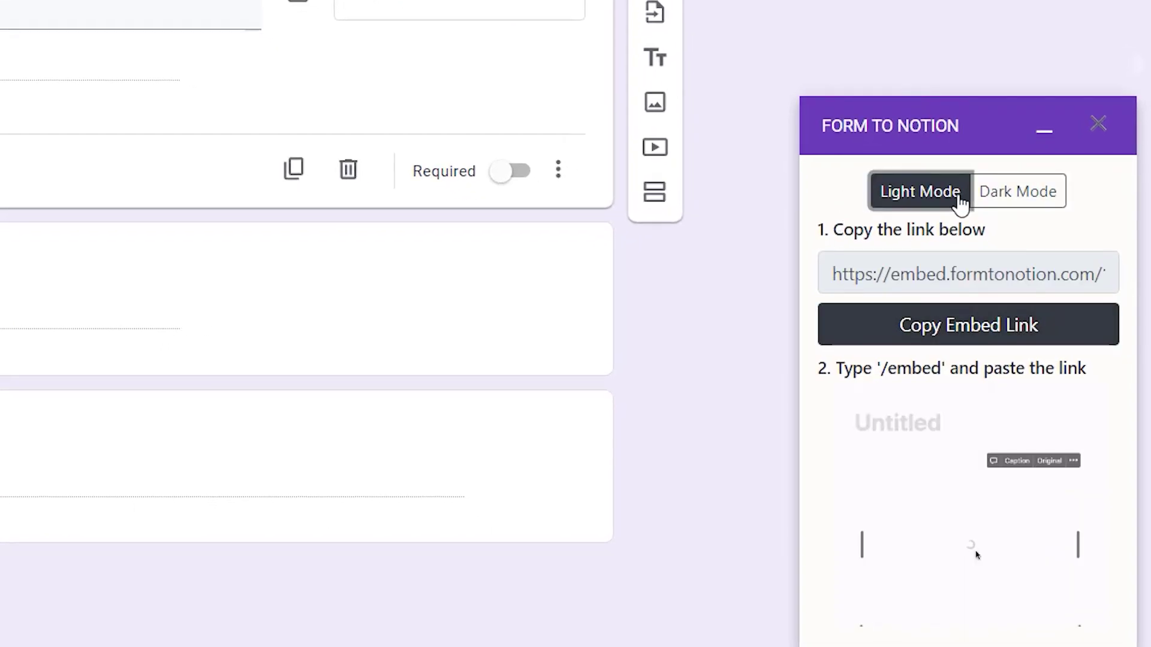
{"action": "left_click", "coordinate": [969, 331]}
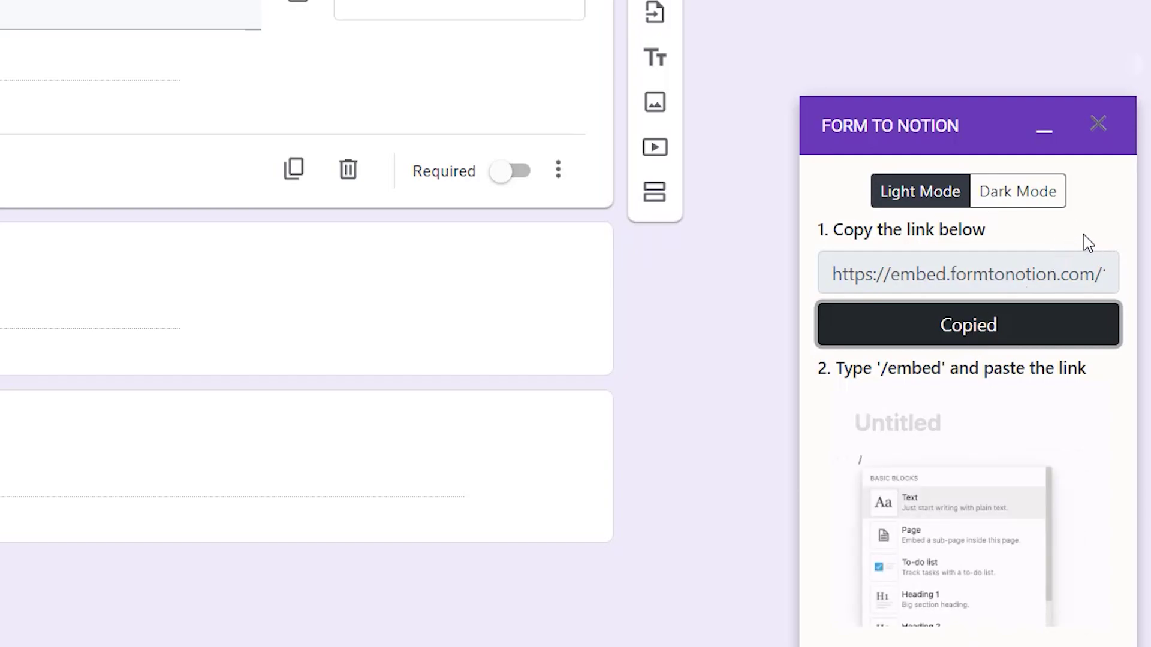
{"action": "left_click", "coordinate": [385, 8]}
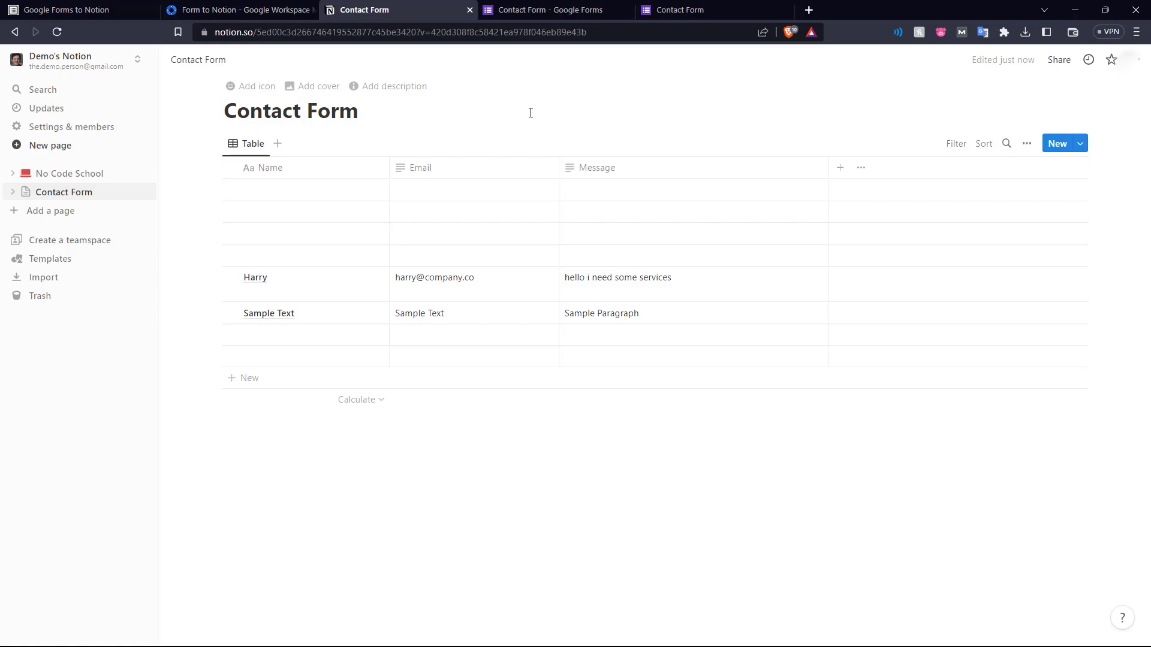
Add a new empty page titled 'Fill this form'
{"action": "left_click", "coordinate": [78, 211]}
{"action": "type", "text": "Fi"}
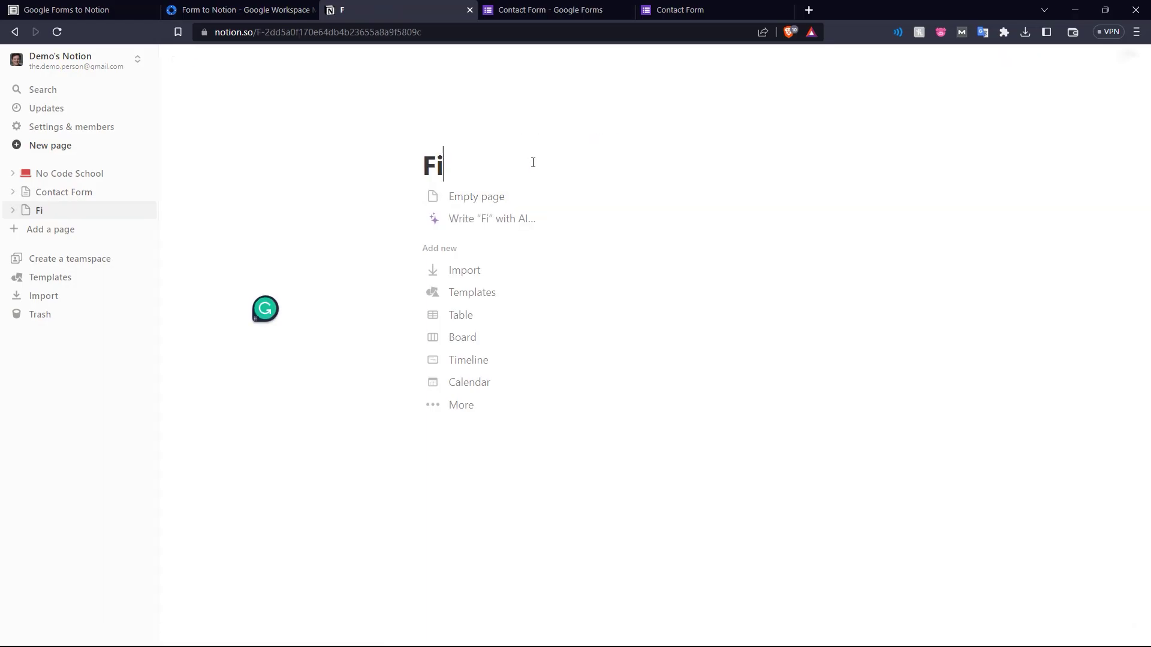
{"action": "type", "text": "ll this form"}
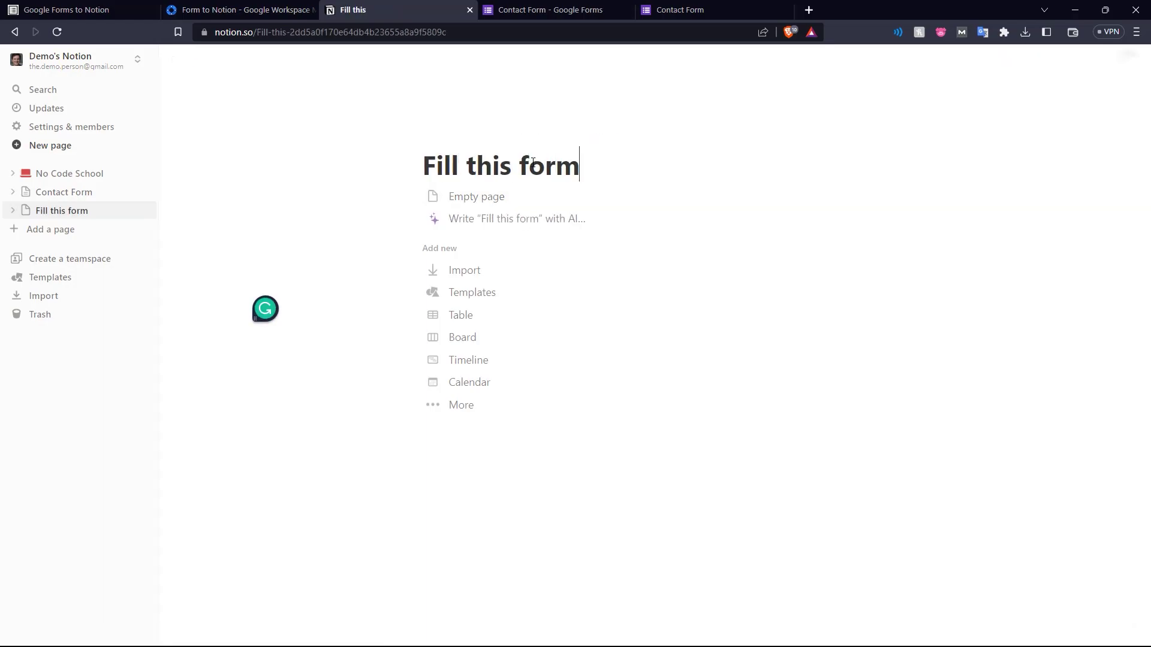
{"action": "left_click", "coordinate": [479, 199]}
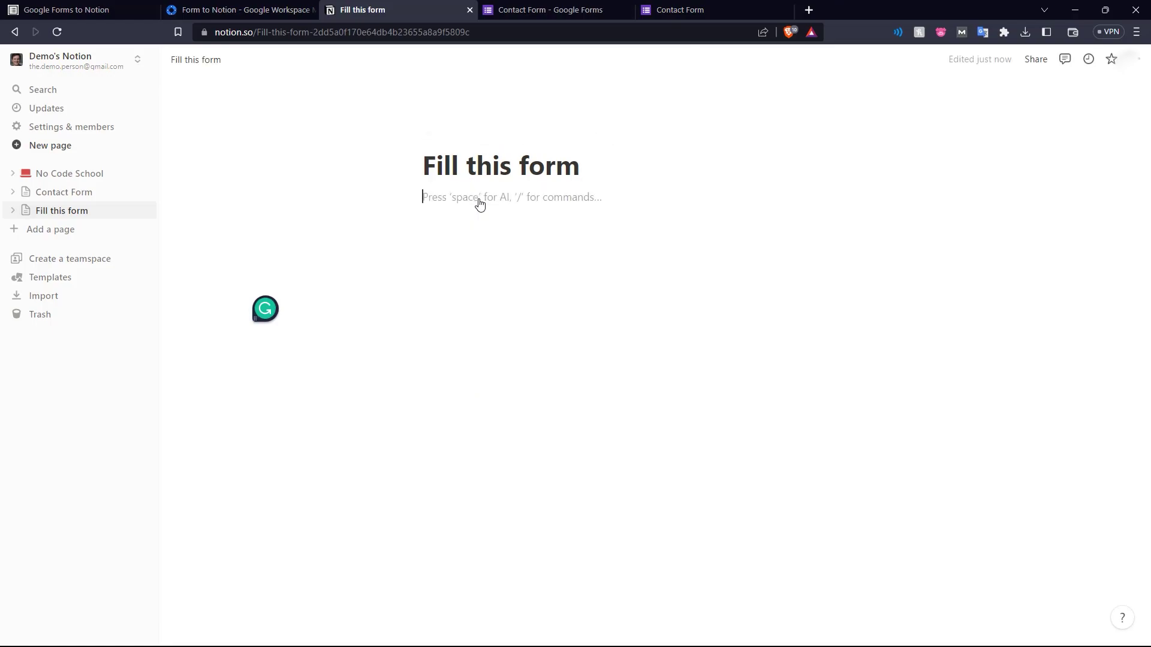
Embed the copied Google Form link with /embed and enlarge the embed block
{"action": "type", "text": "/embed"}
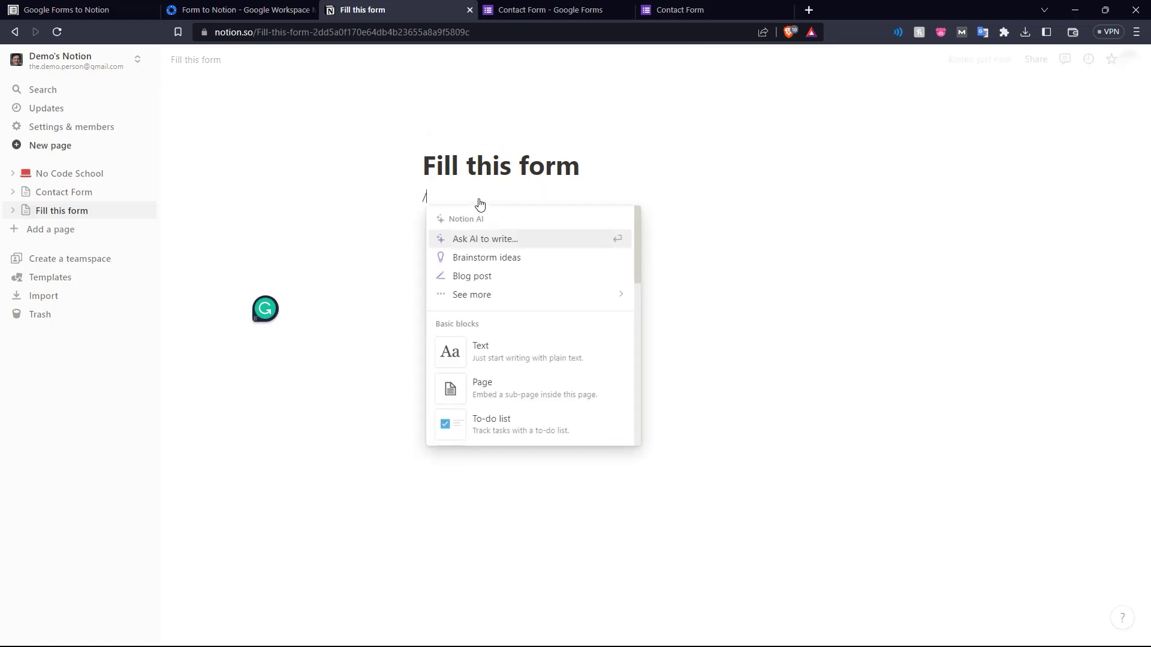
{"action": "left_click", "coordinate": [514, 260]}
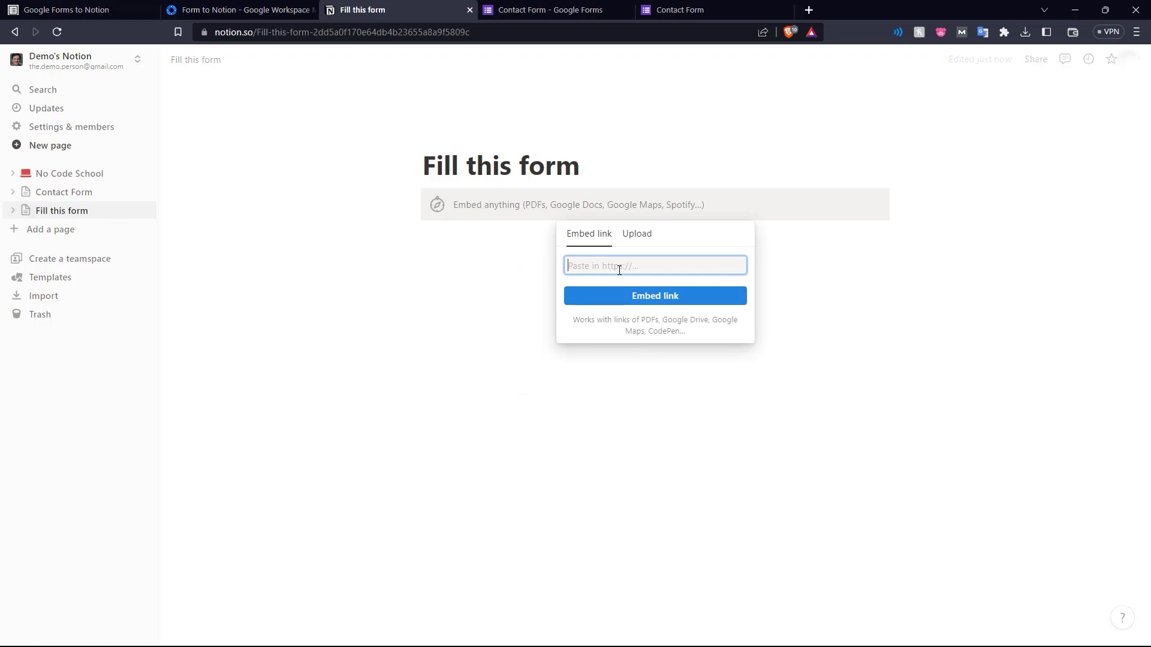
{"action": "key", "text": "ctrl+v"}
{"action": "left_click", "coordinate": [651, 294]}
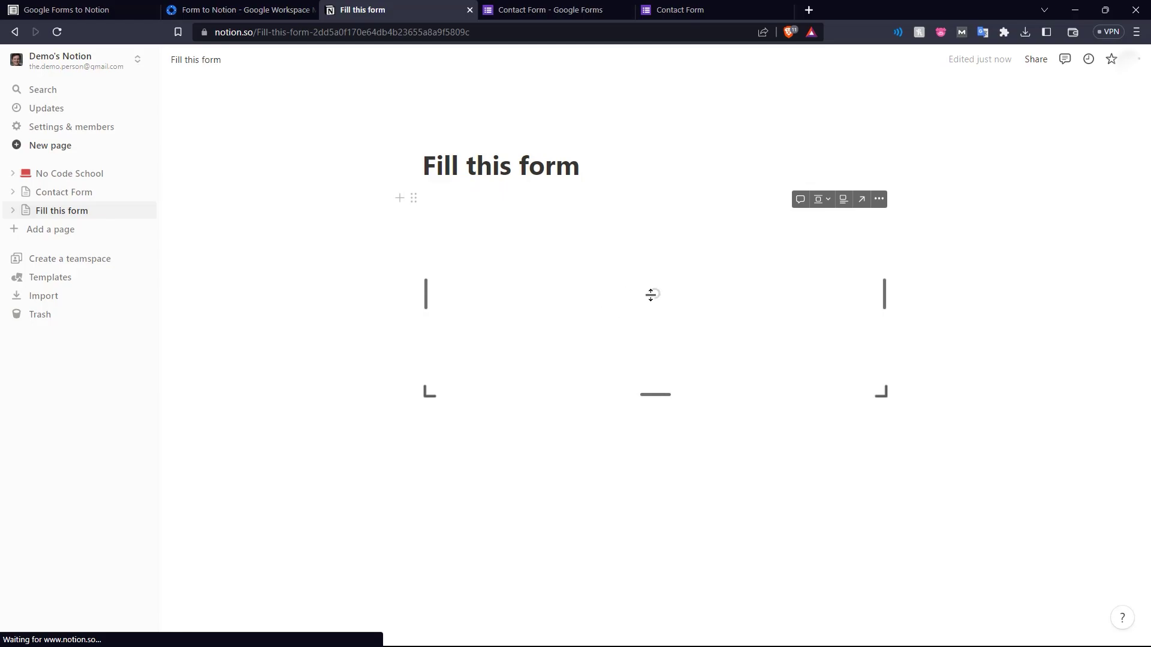
{"action": "left_click_drag", "start_coordinate": [655, 394], "coordinate": [621, 637]}
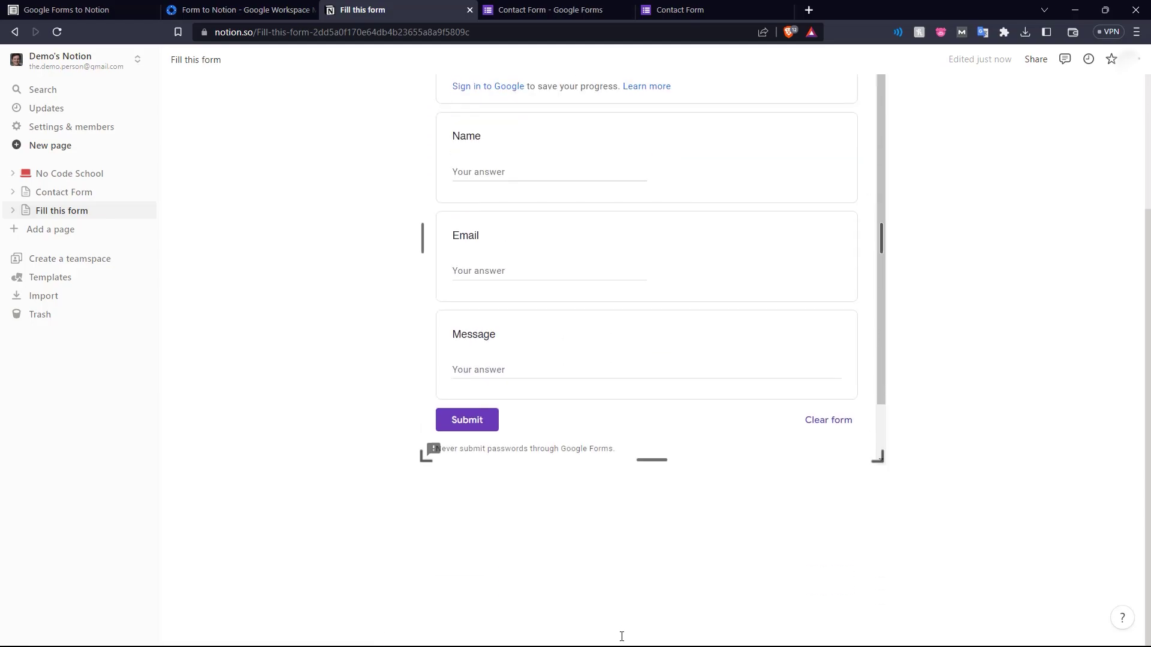
{"action": "left_click_drag", "start_coordinate": [881, 238], "coordinate": [966, 239]}
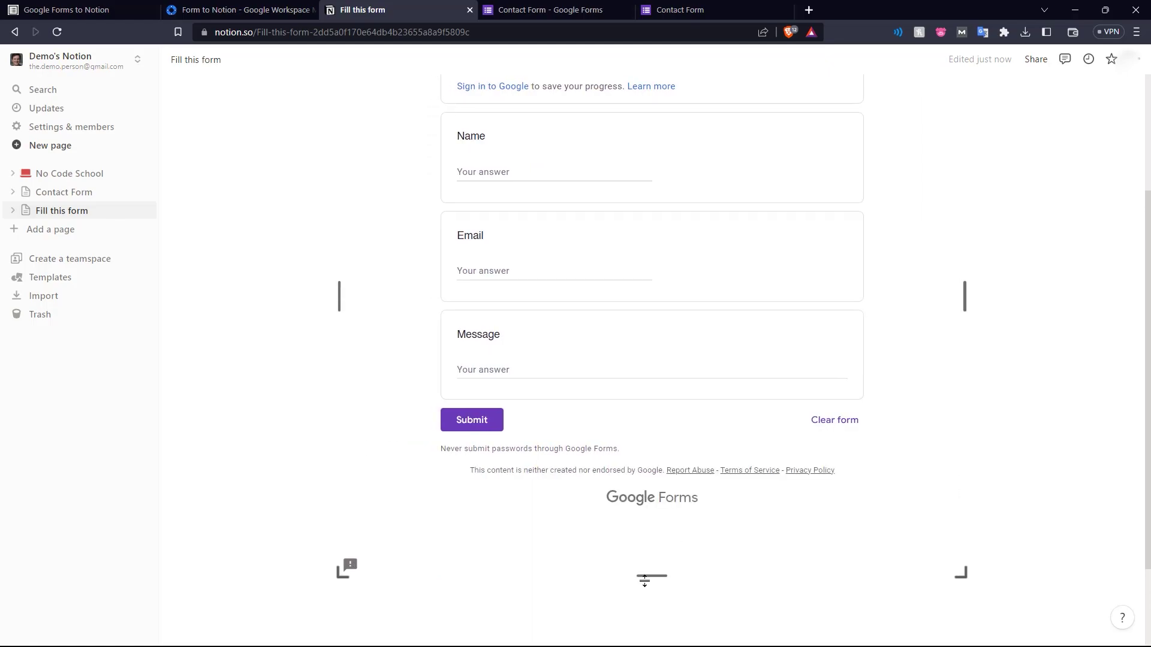
{"action": "scroll", "coordinate": [407, 377], "scroll_direction": "up", "scroll_amount": 3}
{"action": "left_click", "coordinate": [562, 9]}
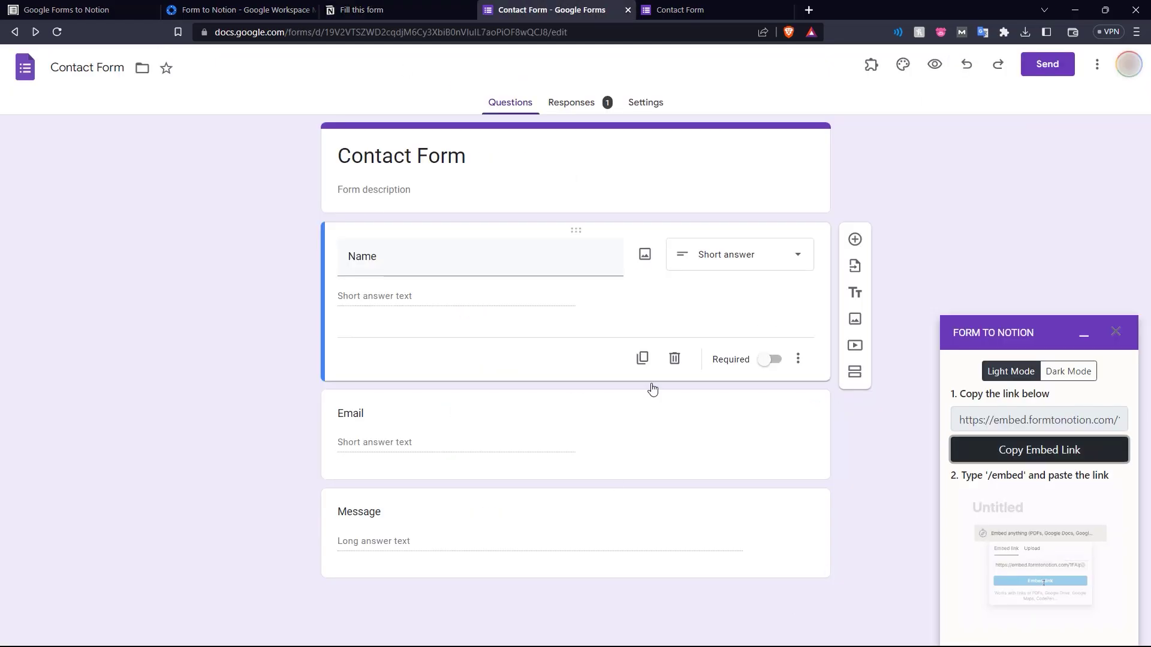
{"action": "left_click", "coordinate": [386, 8]}
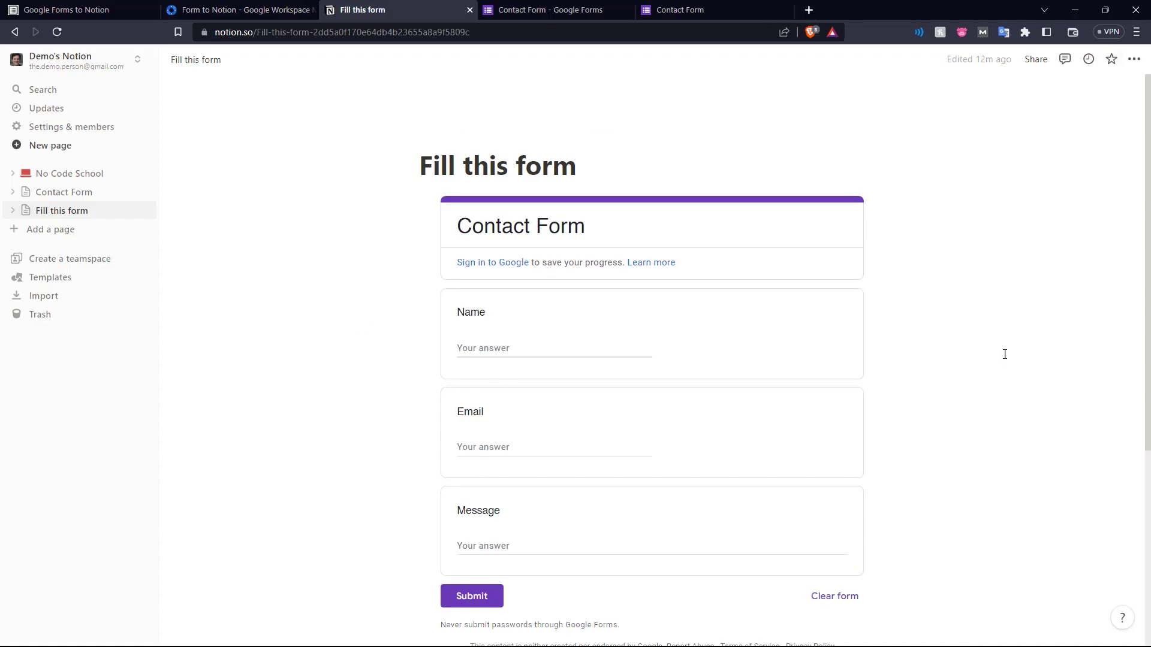
Turn on Share to web for the 'Fill this form' page
{"action": "left_click", "coordinate": [1032, 59]}
{"action": "left_click", "coordinate": [993, 155]}
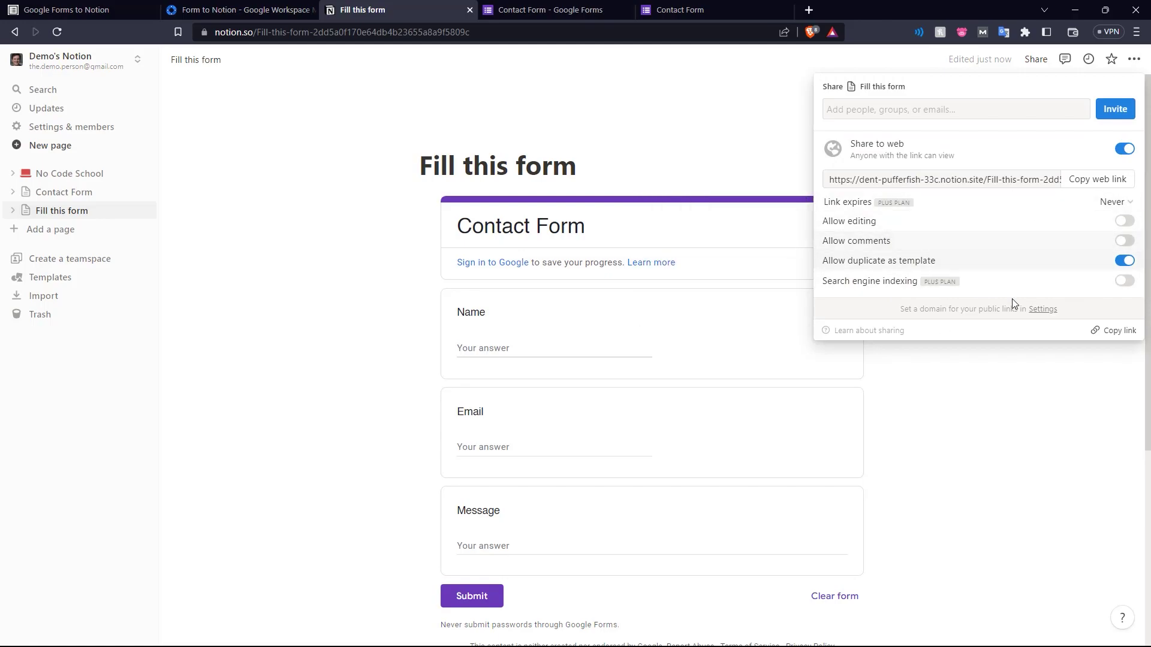
{"action": "left_click", "coordinate": [363, 231]}
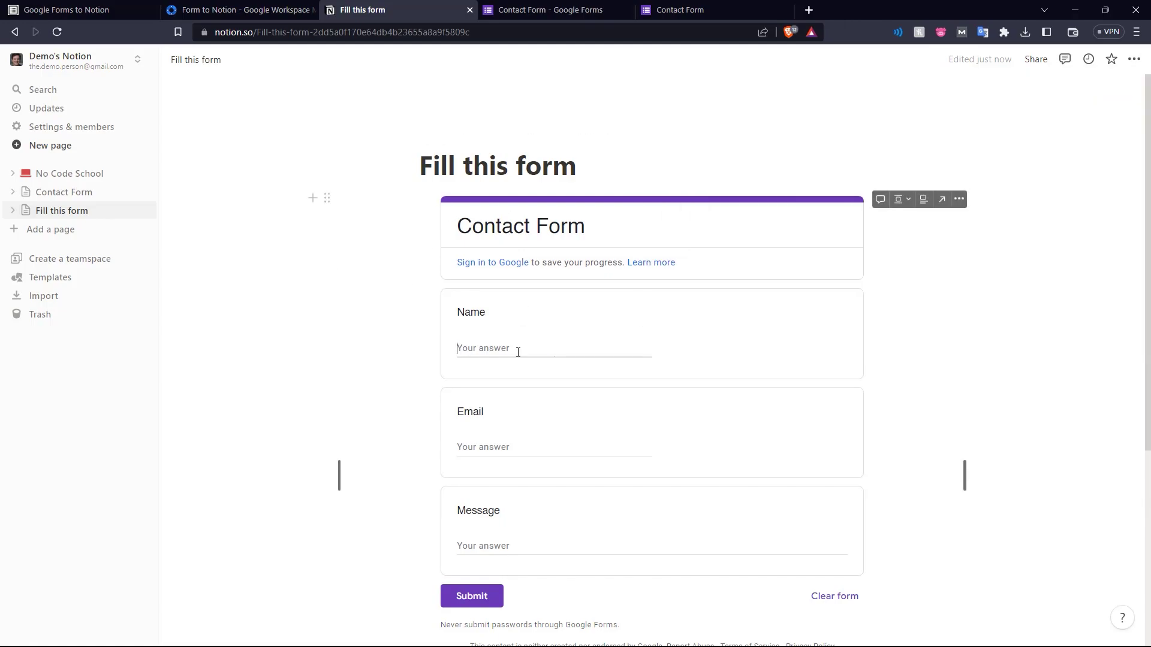
{"action": "scroll", "coordinate": [465, 192], "scroll_direction": "down", "scroll_amount": 1}
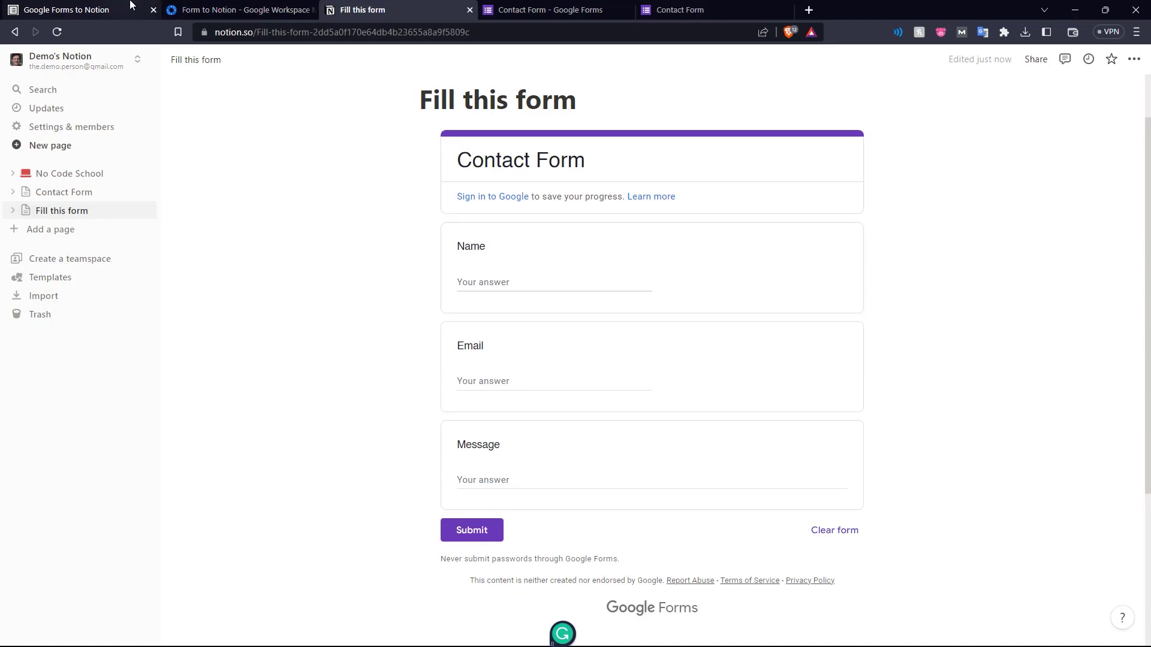
Bring up the formtonotion.com homepage with its Install Google Form Add-on link
{"action": "left_click", "coordinate": [131, 6]}
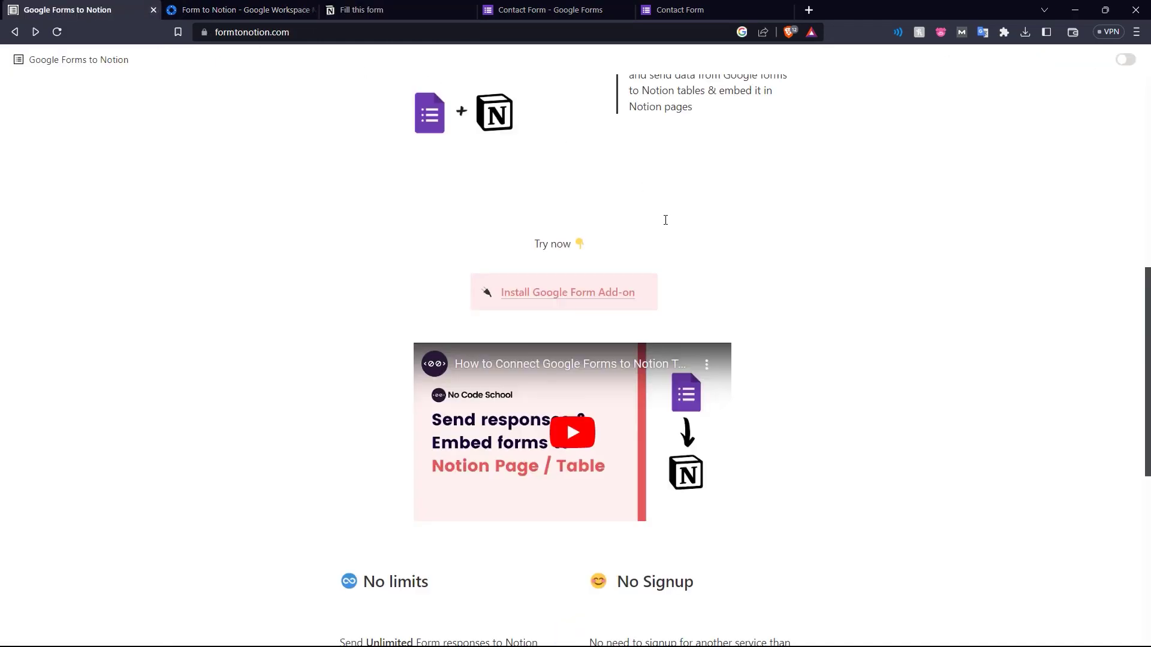